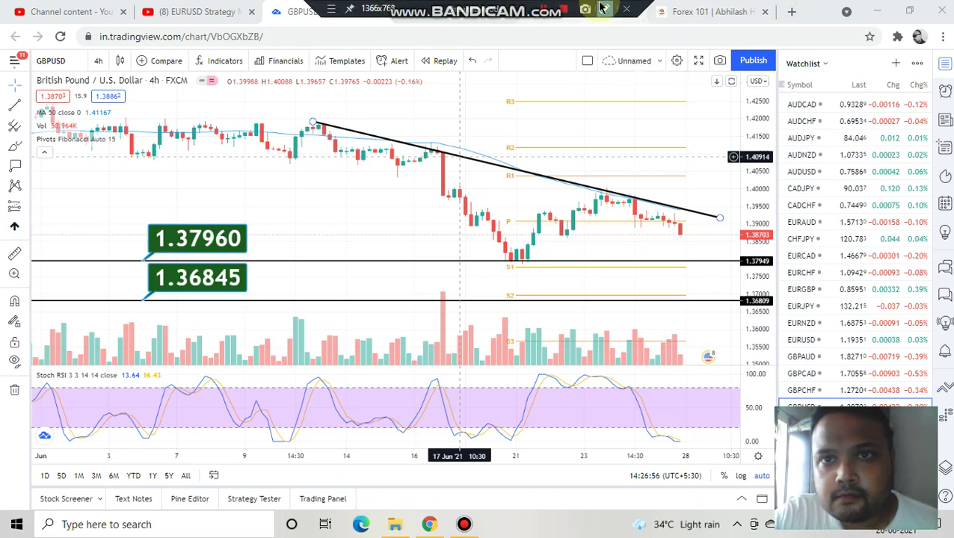
# Underline the swing low on the 1.37949 support line, handwrite S1 and S2 beside the two supports, and clear the annotations
pyautogui.click(458, 214)
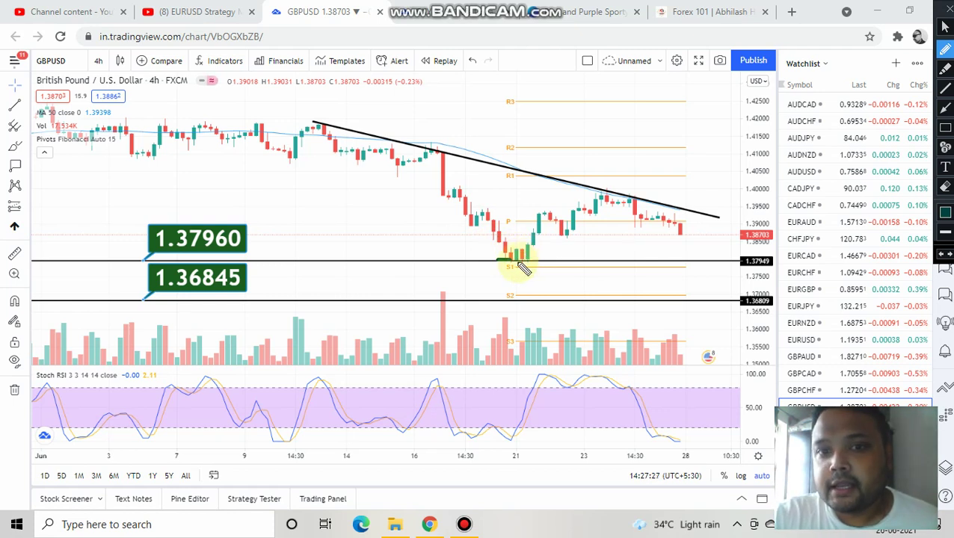
pyautogui.click(502, 261)
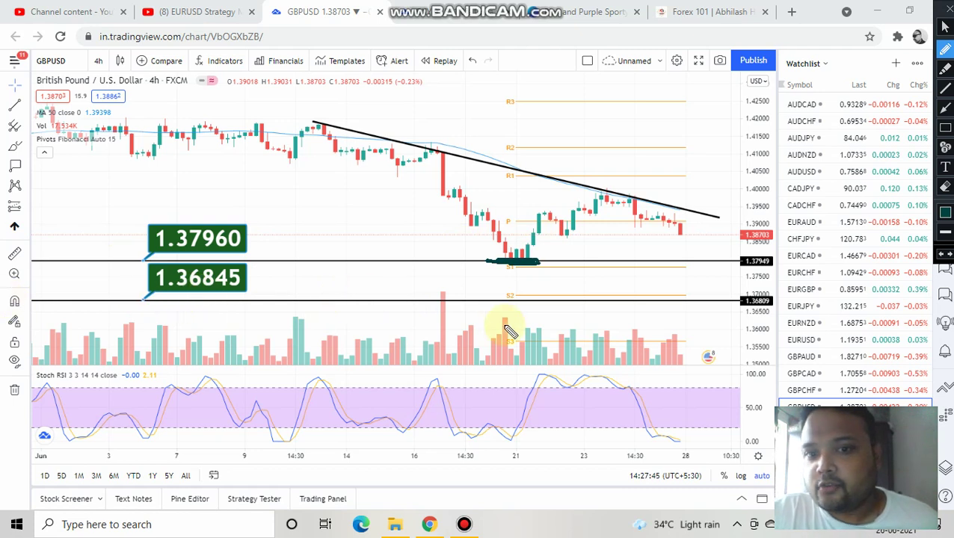
pyautogui.moveTo(521, 336)
pyautogui.mouseDown()
pyautogui.moveTo(530, 330)
pyautogui.moveTo(562, 354)
pyautogui.mouseUp()
pyautogui.moveTo(540, 263); pyautogui.dragTo(566, 286)
pyautogui.moveTo(517, 259); pyautogui.dragTo(523, 261)
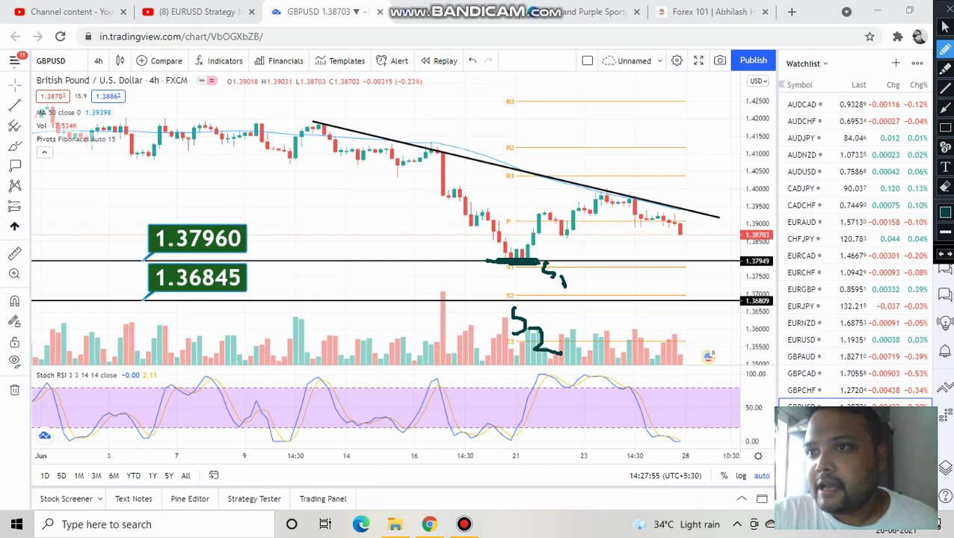
pyautogui.press('Escape')
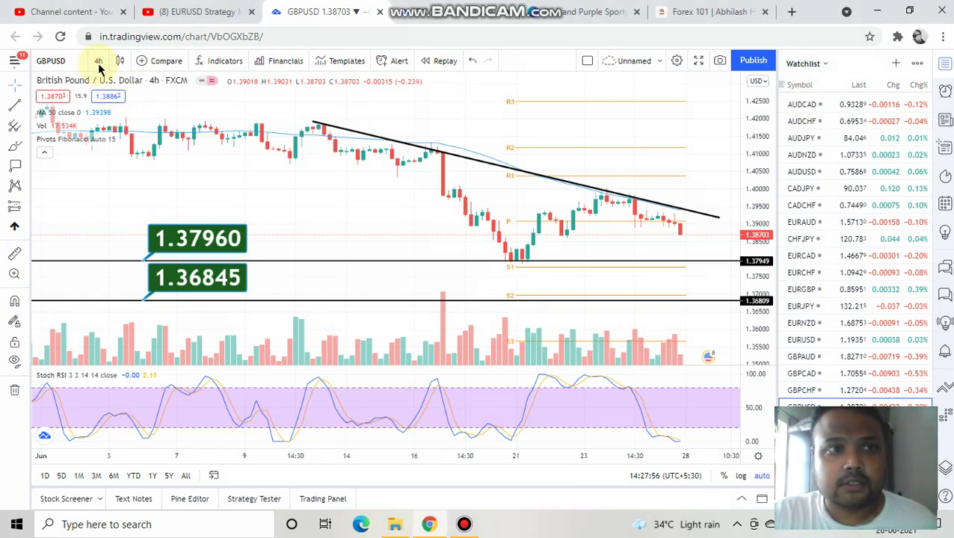
# Switch the GBPUSD chart to the 1-week timeframe and remove all drawings from it
pyautogui.click(97, 62)
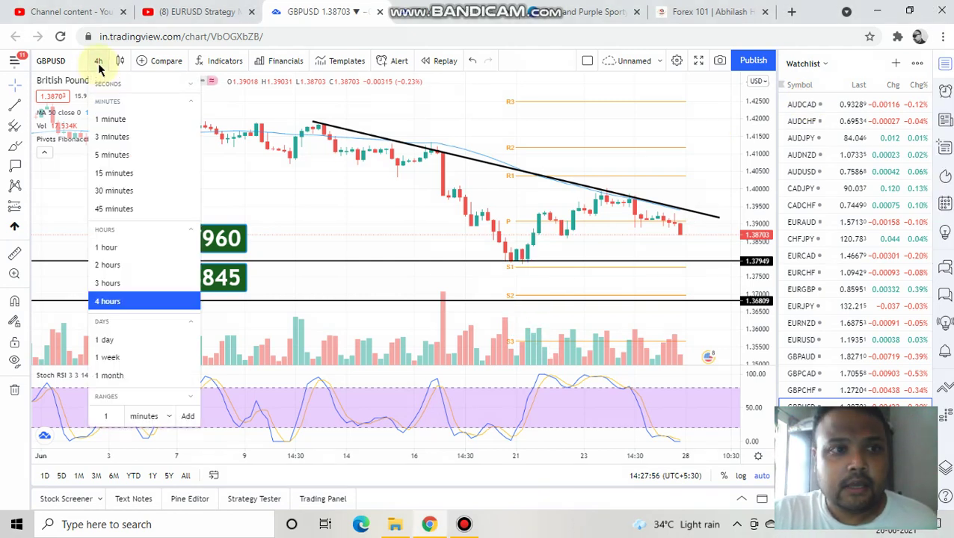
pyautogui.click(120, 358)
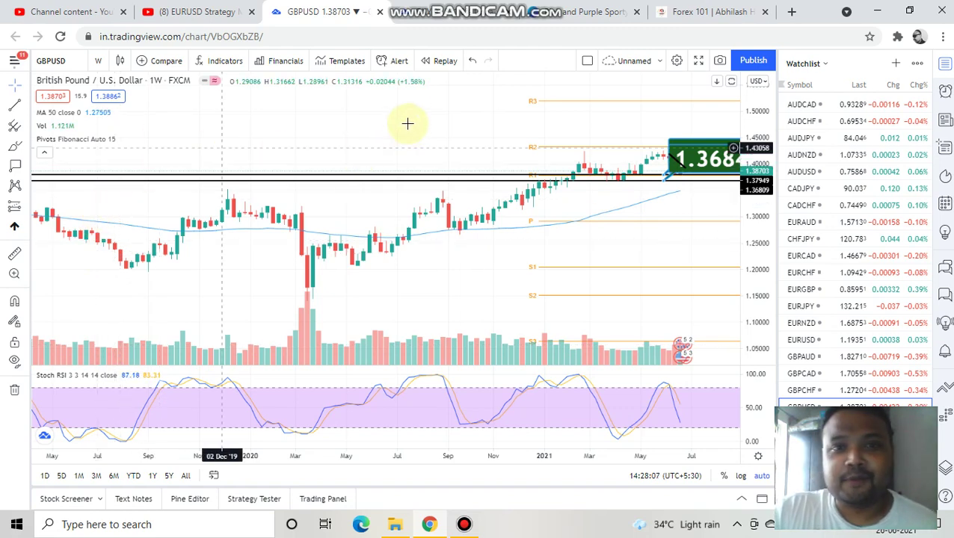
pyautogui.rightClick(495, 329)
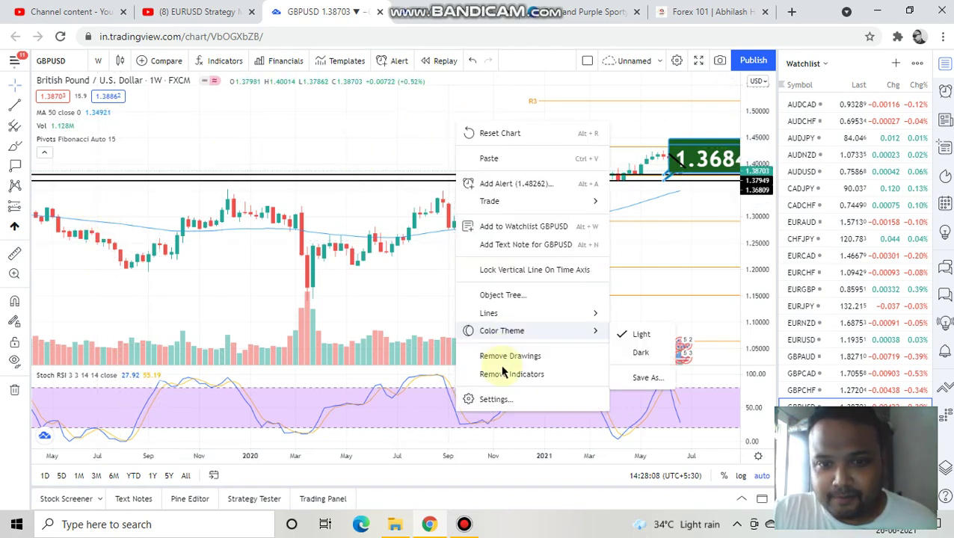
pyautogui.click(559, 270)
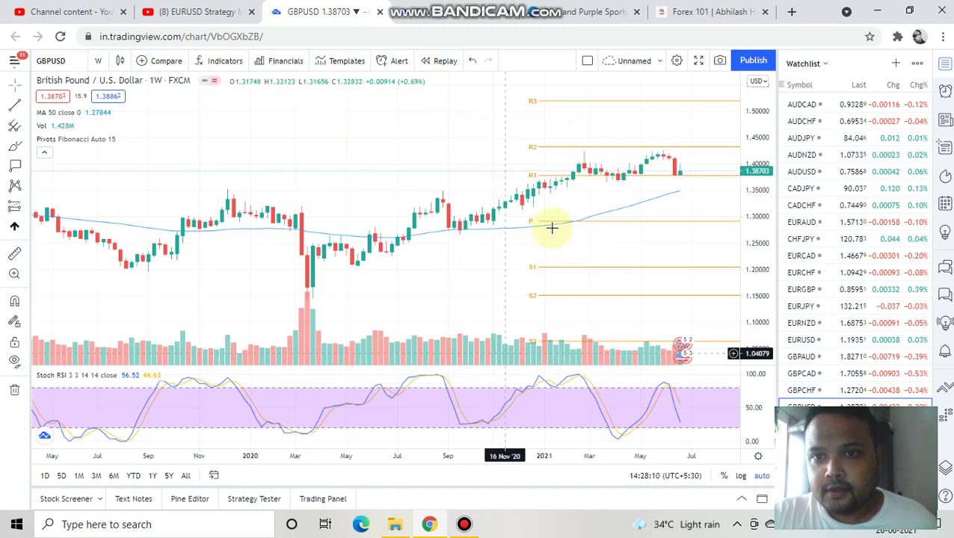
pyautogui.scroll(3, 549, 228)
pyautogui.scroll(2, 551, 228)
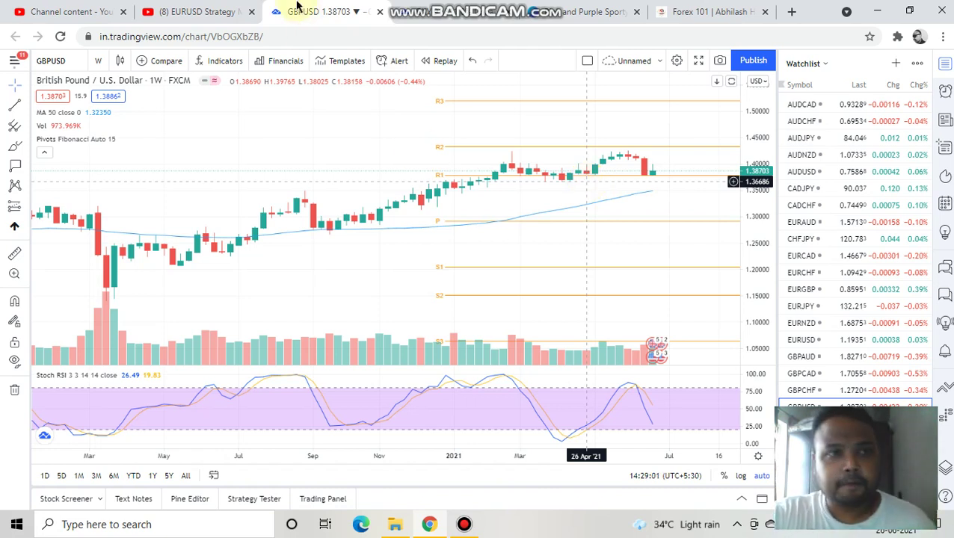
# Undo the removal of the drawings and set the chart's timeframe to 4 hours
pyautogui.click(474, 60)
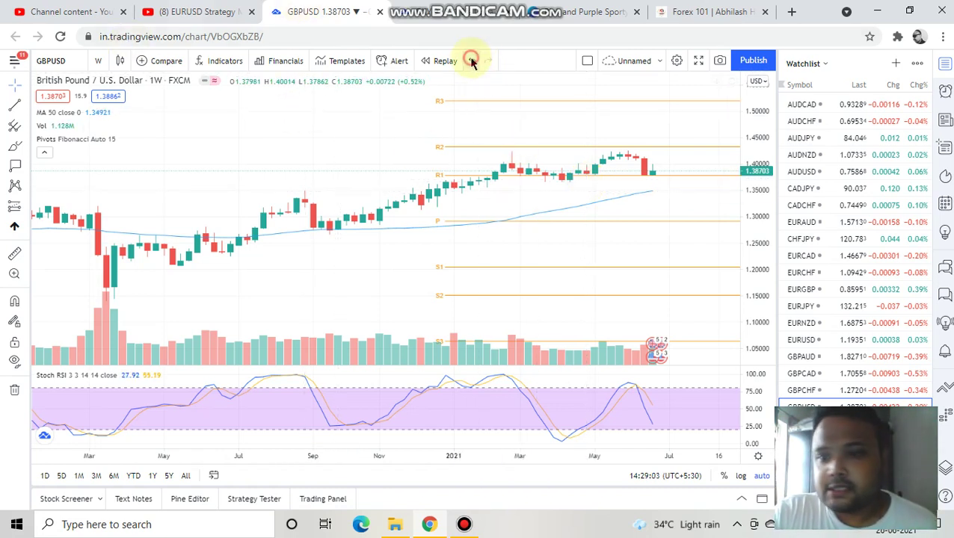
pyautogui.click(98, 61)
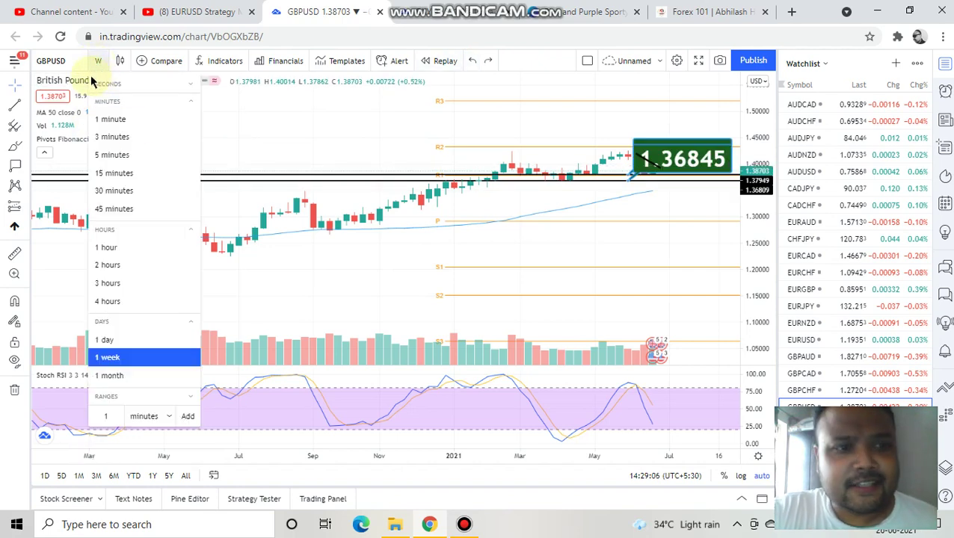
pyautogui.click(118, 302)
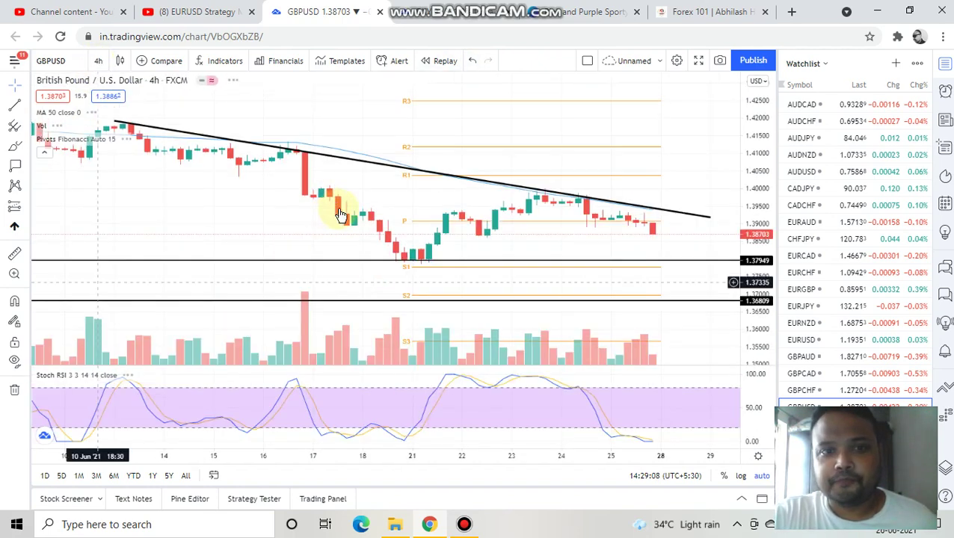
pyautogui.scroll(-3, 340, 207)
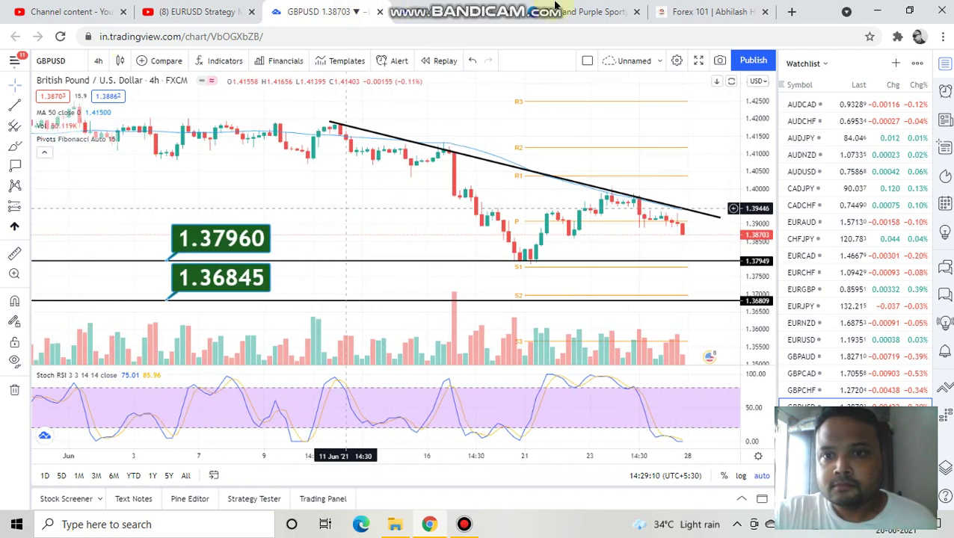
# Turn on freehand screen annotation and handwrite S1 and S2 beneath the upper and lower support lines
pyautogui.moveTo(607, 9)
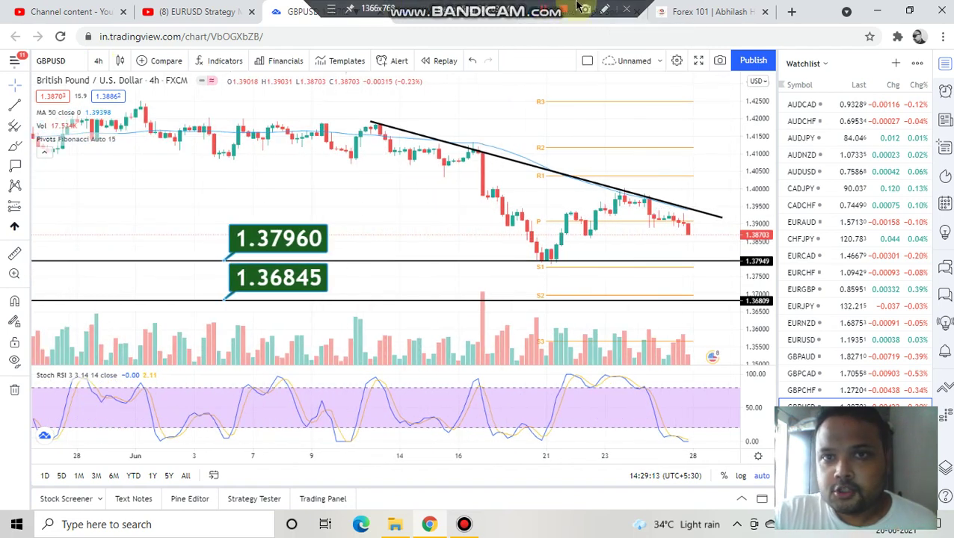
pyautogui.click(607, 9)
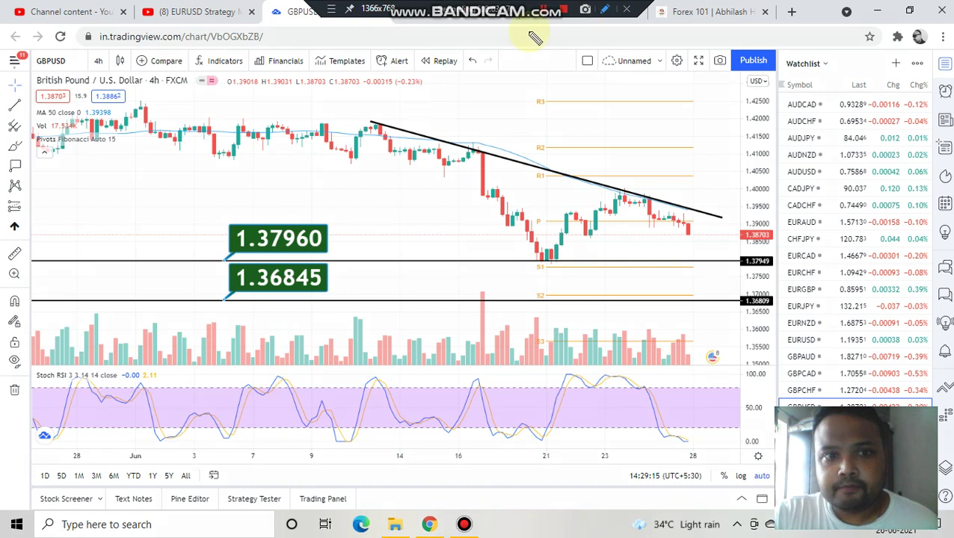
pyautogui.moveTo(517, 267)
pyautogui.mouseDown()
pyautogui.moveTo(513, 279)
pyautogui.moveTo(524, 281)
pyautogui.mouseUp()
pyautogui.moveTo(517, 324); pyautogui.dragTo(514, 313)
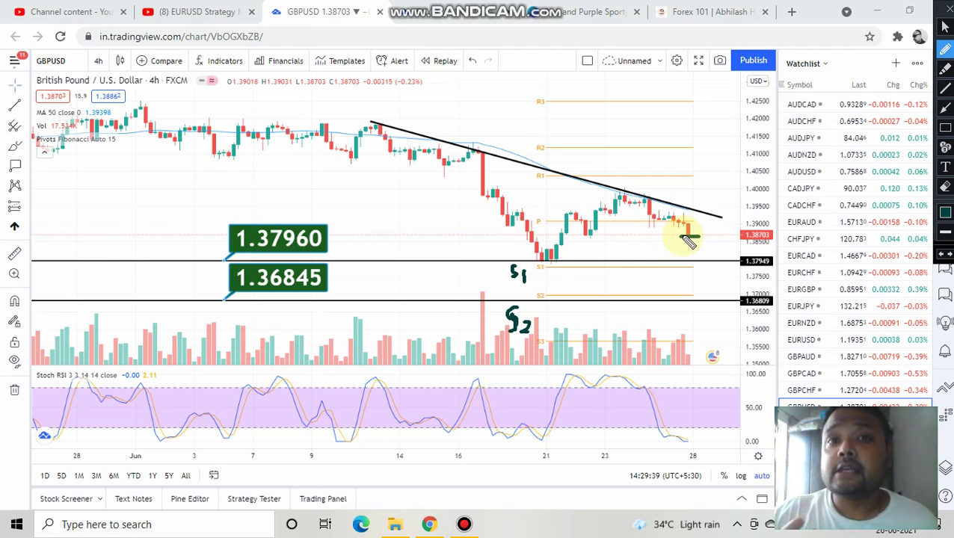
# Underline the latest candle and handwrite A.O.V. in large letters beside the R3 pivot line
pyautogui.moveTo(677, 100)
pyautogui.mouseDown()
pyautogui.moveTo(677, 147)
pyautogui.moveTo(692, 102)
pyautogui.moveTo(700, 116)
pyautogui.moveTo(673, 128)
pyautogui.mouseUp()
pyautogui.moveTo(716, 106); pyautogui.dragTo(757, 99)
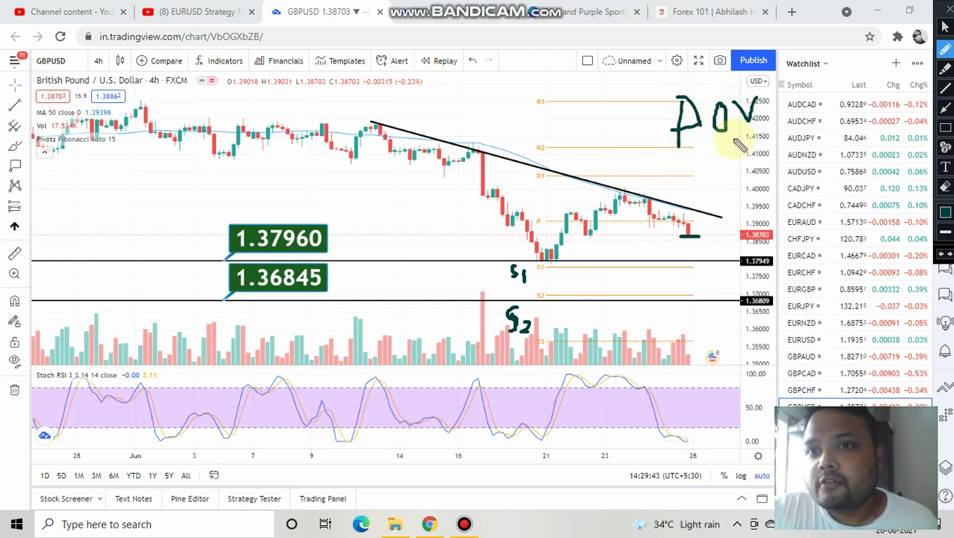
pyautogui.moveTo(700, 118)
pyautogui.mouseDown()
pyautogui.moveTo(705, 144)
pyautogui.moveTo(710, 136)
pyautogui.mouseUp()
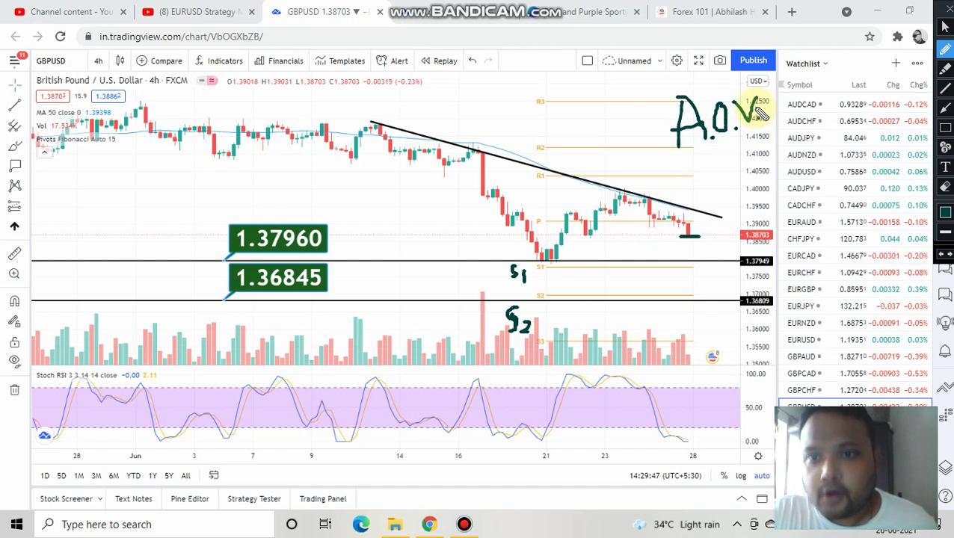
# Handwrite B and SL by the latest candle, trace the trendline's last touch, and clear the annotations
pyautogui.moveTo(698, 236)
pyautogui.mouseDown()
pyautogui.moveTo(704, 229)
pyautogui.moveTo(707, 241)
pyautogui.mouseUp()
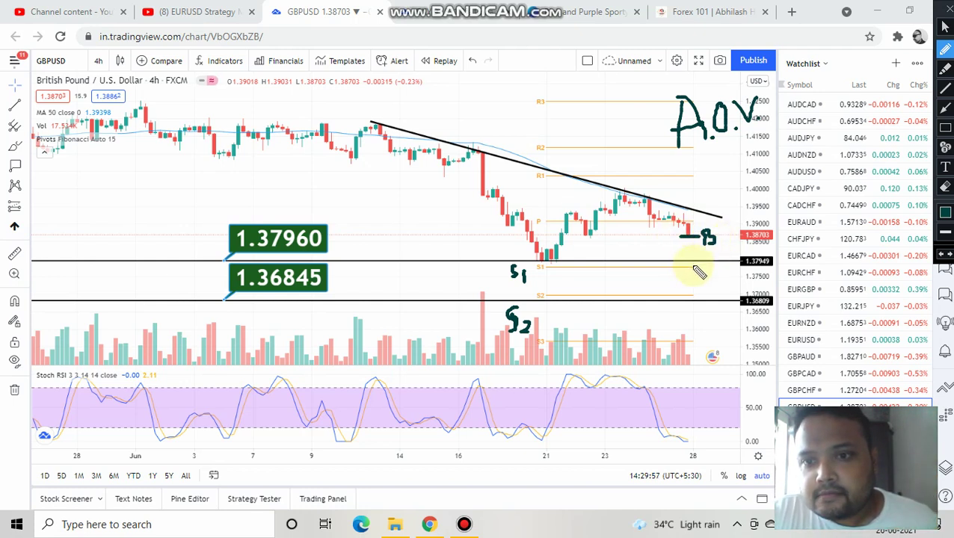
pyautogui.moveTo(696, 265)
pyautogui.mouseDown()
pyautogui.moveTo(692, 276)
pyautogui.moveTo(701, 266)
pyautogui.mouseUp()
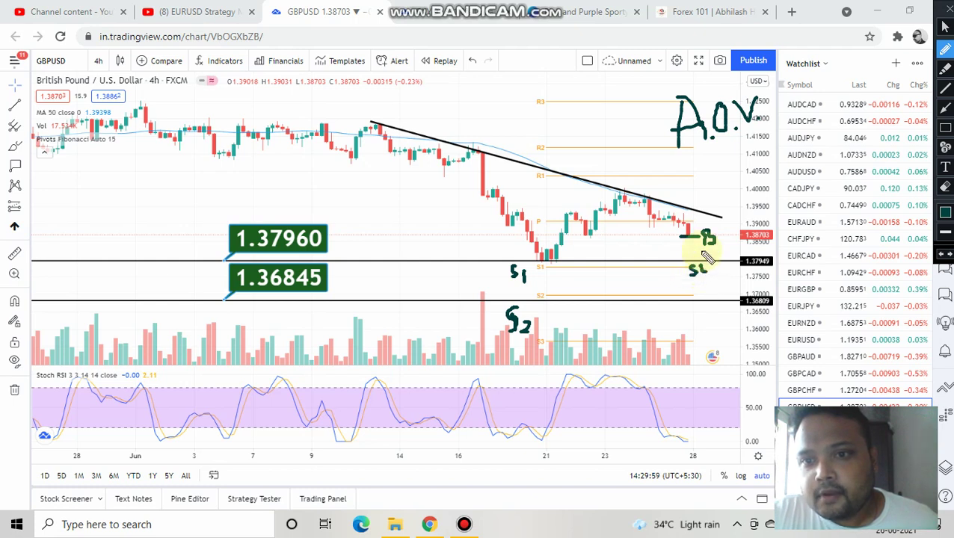
pyautogui.moveTo(629, 194)
pyautogui.mouseDown()
pyautogui.moveTo(681, 215)
pyautogui.moveTo(706, 240)
pyautogui.mouseUp()
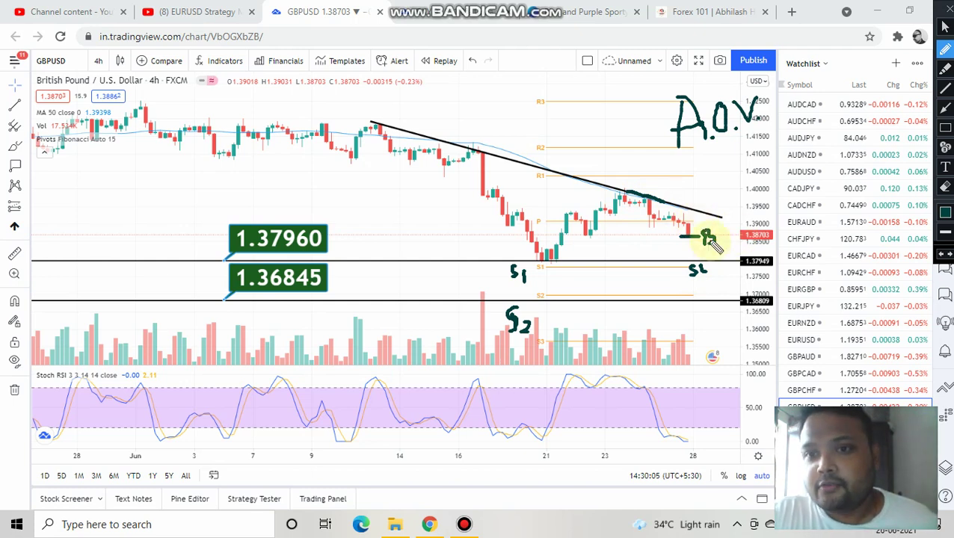
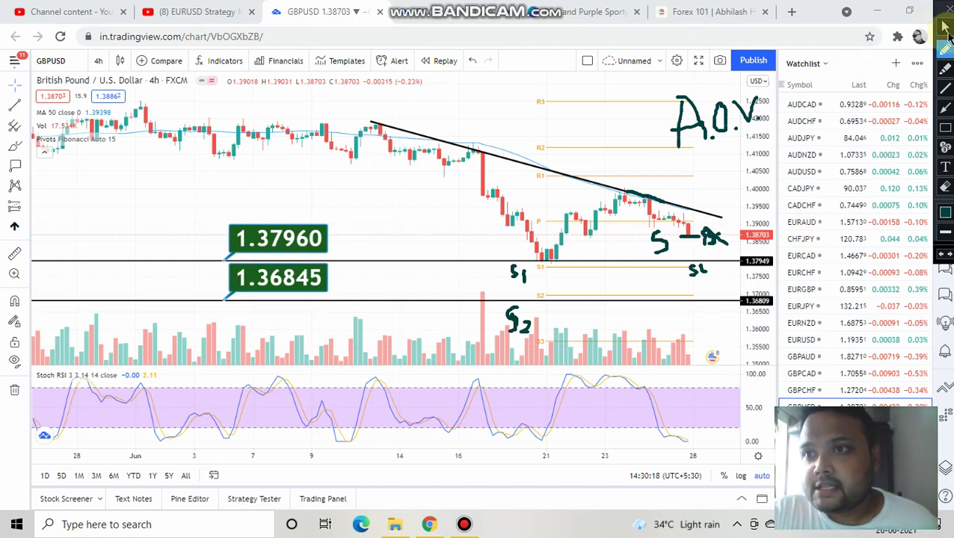
pyautogui.click(944, 22)
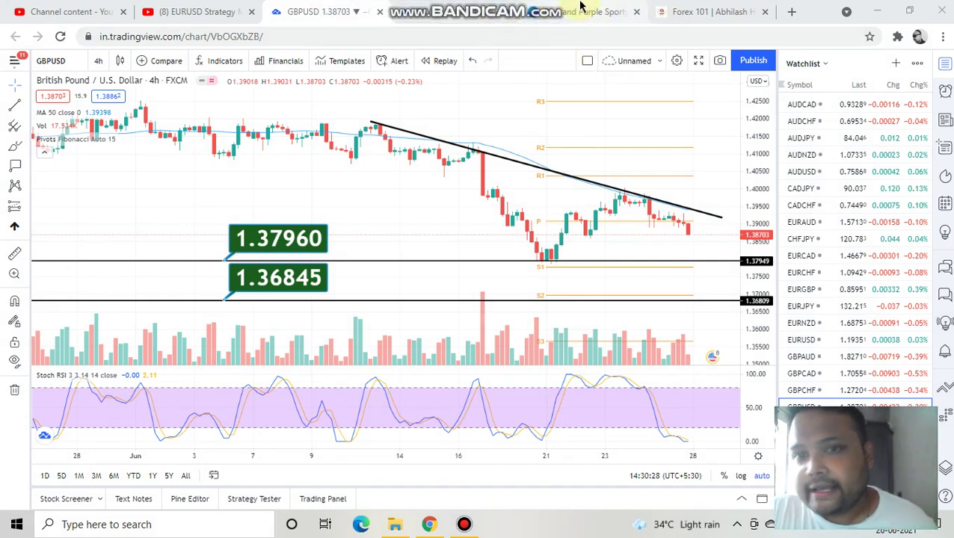
# Turn on freehand annotation and draw a rising arrow under the candles at the pullback low before 23 June
pyautogui.click(604, 9)
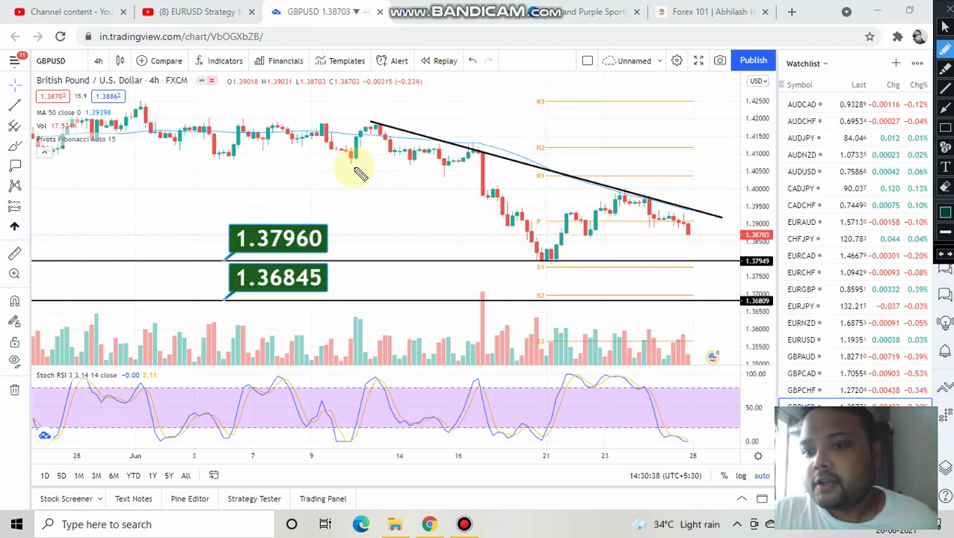
pyautogui.click(590, 244)
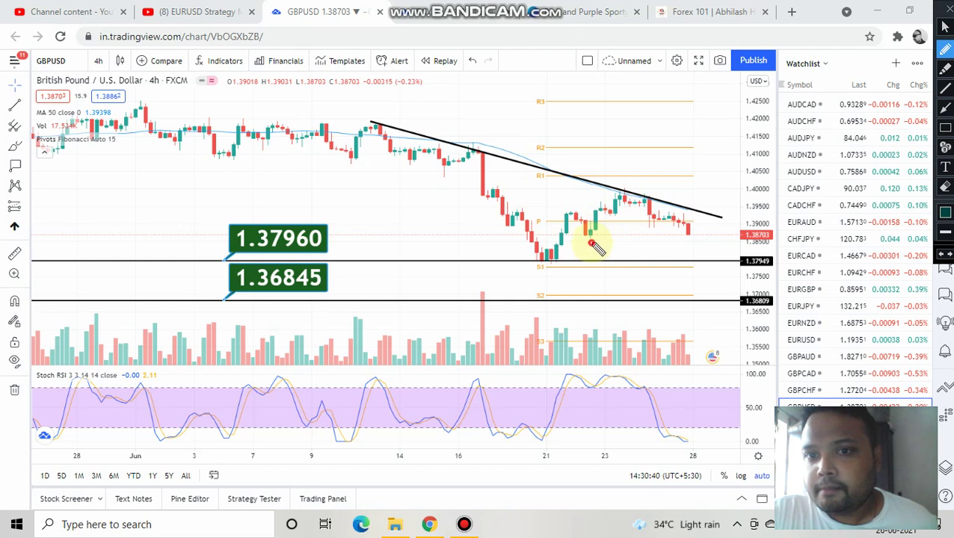
pyautogui.moveTo(590, 243)
pyautogui.mouseDown()
pyautogui.moveTo(594, 222)
pyautogui.moveTo(607, 219)
pyautogui.moveTo(620, 231)
pyautogui.moveTo(606, 229)
pyautogui.mouseUp()
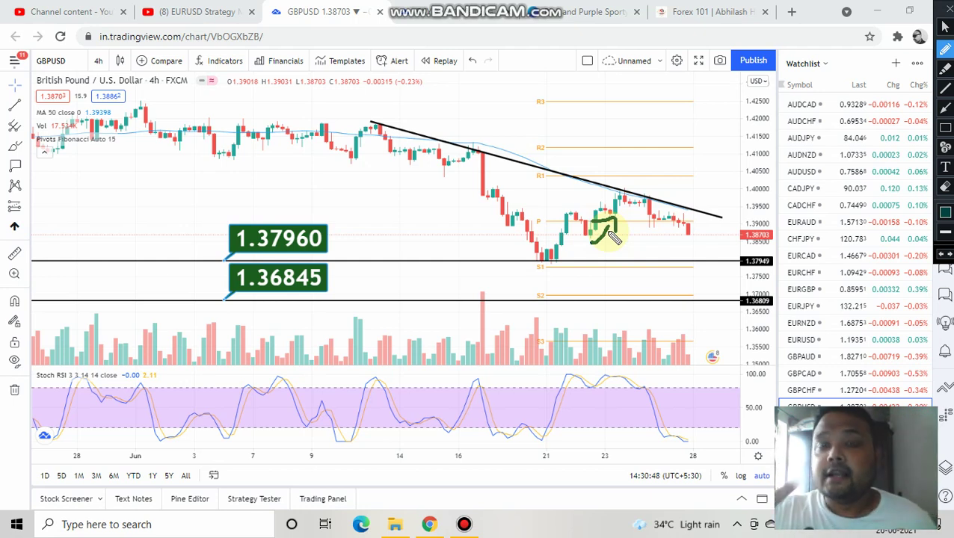
# Handwrite "50 MA" beside the R3 pivot line and "Trend" beneath it
pyautogui.moveTo(707, 96)
pyautogui.mouseDown()
pyautogui.moveTo(686, 104)
pyautogui.moveTo(695, 133)
pyautogui.moveTo(723, 106)
pyautogui.moveTo(755, 96)
pyautogui.moveTo(805, 90)
pyautogui.moveTo(839, 109)
pyautogui.mouseUp()
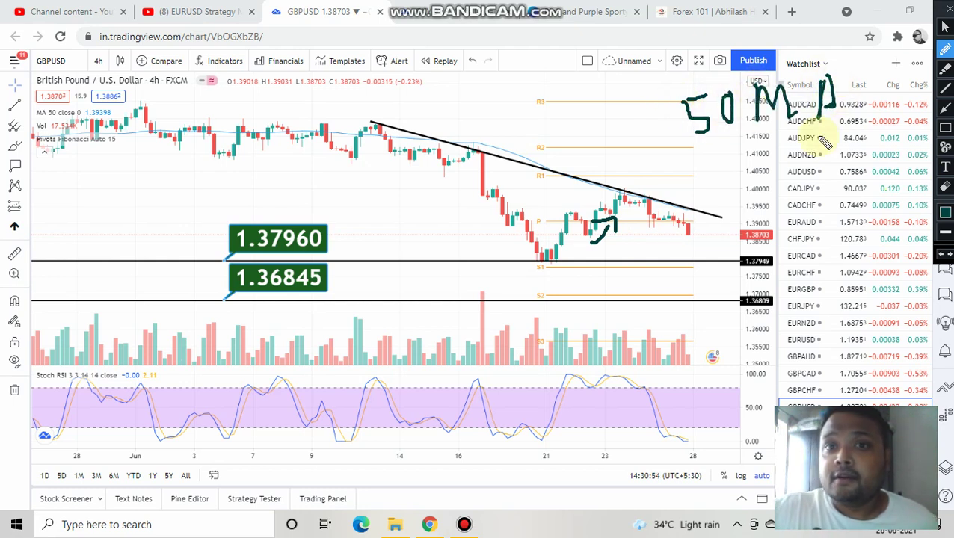
pyautogui.click(698, 153)
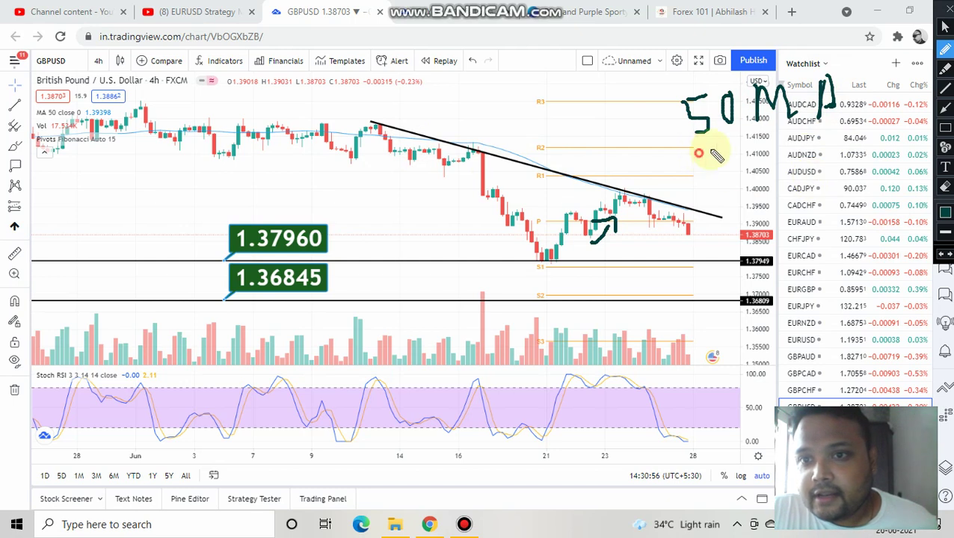
pyautogui.moveTo(698, 152)
pyautogui.mouseDown()
pyautogui.moveTo(724, 177)
pyautogui.moveTo(739, 153)
pyautogui.moveTo(756, 160)
pyautogui.moveTo(797, 143)
pyautogui.mouseUp()
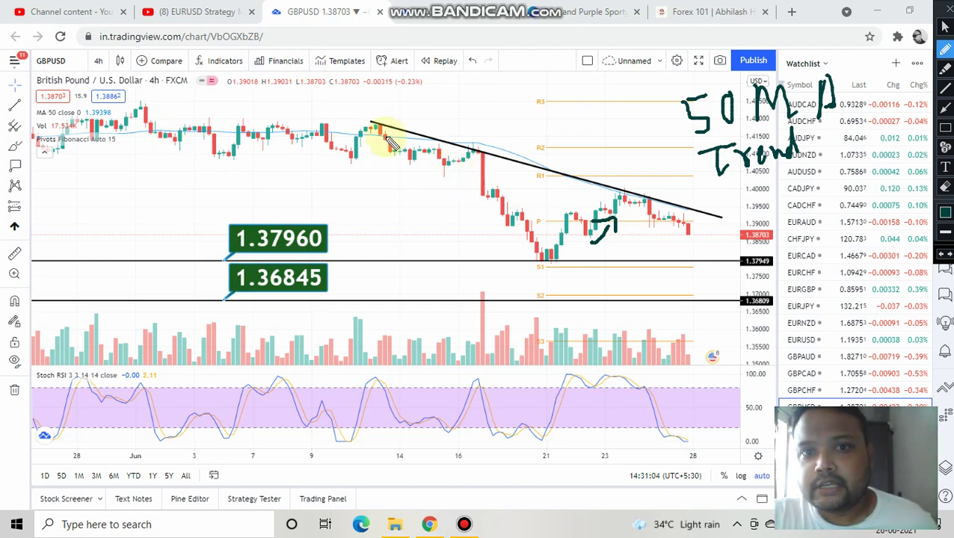
# Circle the 4h timeframe, bracket the 50 MA and Trend note, and underline the low on the 1.37949 support line
pyautogui.moveTo(96, 83)
pyautogui.mouseDown()
pyautogui.moveTo(90, 51)
pyautogui.moveTo(114, 63)
pyautogui.moveTo(105, 83)
pyautogui.mouseUp()
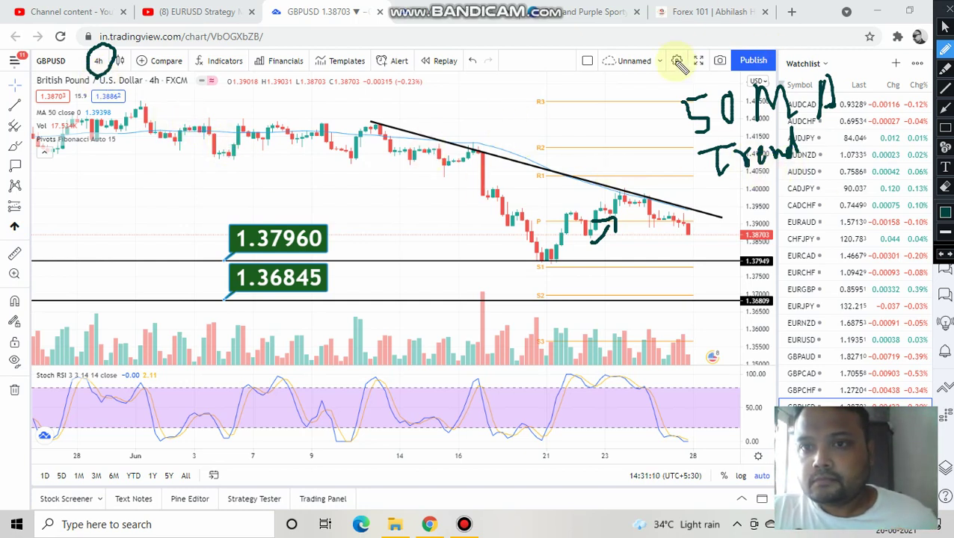
pyautogui.moveTo(658, 71)
pyautogui.mouseDown()
pyautogui.moveTo(684, 73)
pyautogui.moveTo(649, 103)
pyautogui.moveTo(736, 197)
pyautogui.moveTo(731, 192)
pyautogui.mouseUp()
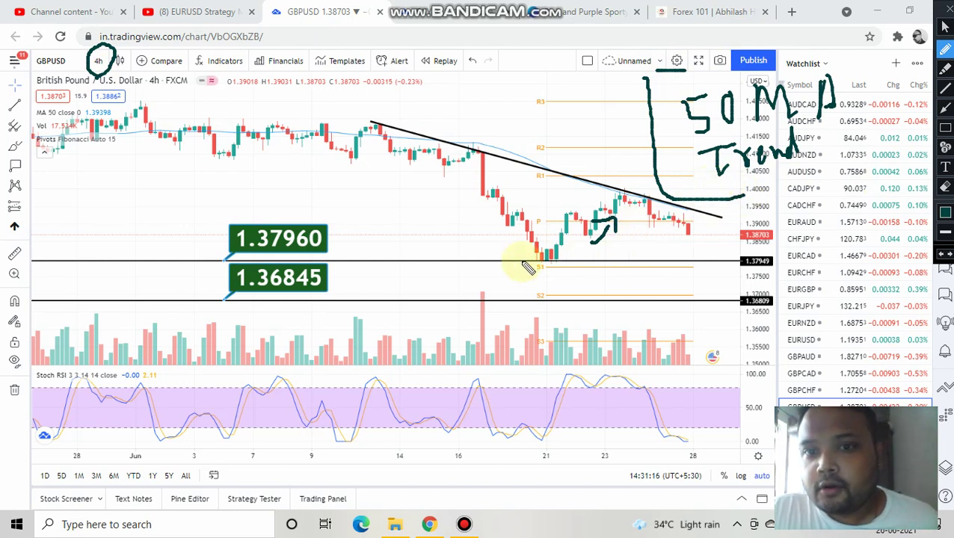
pyautogui.moveTo(526, 263); pyautogui.dragTo(645, 271)
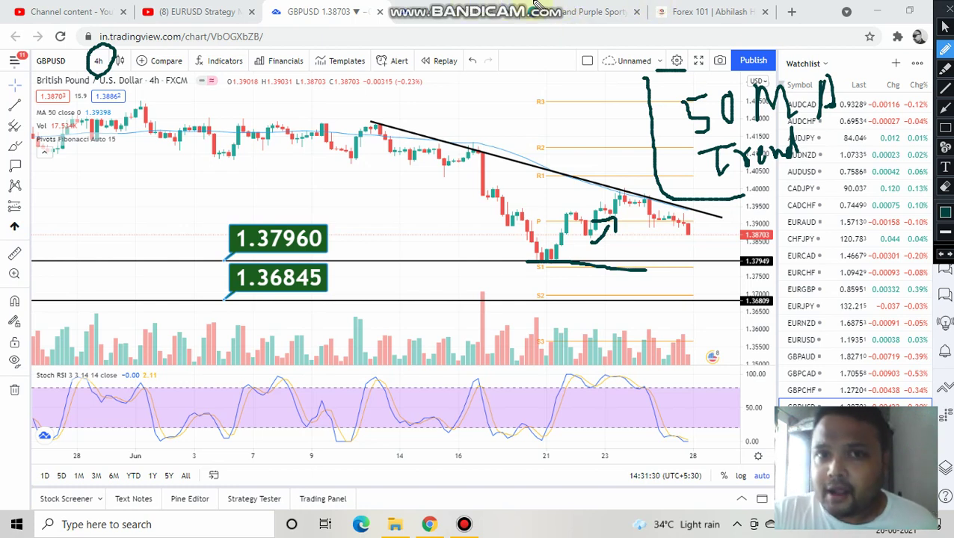
# Set the annotation pen colour to red
pyautogui.moveTo(534, 6)
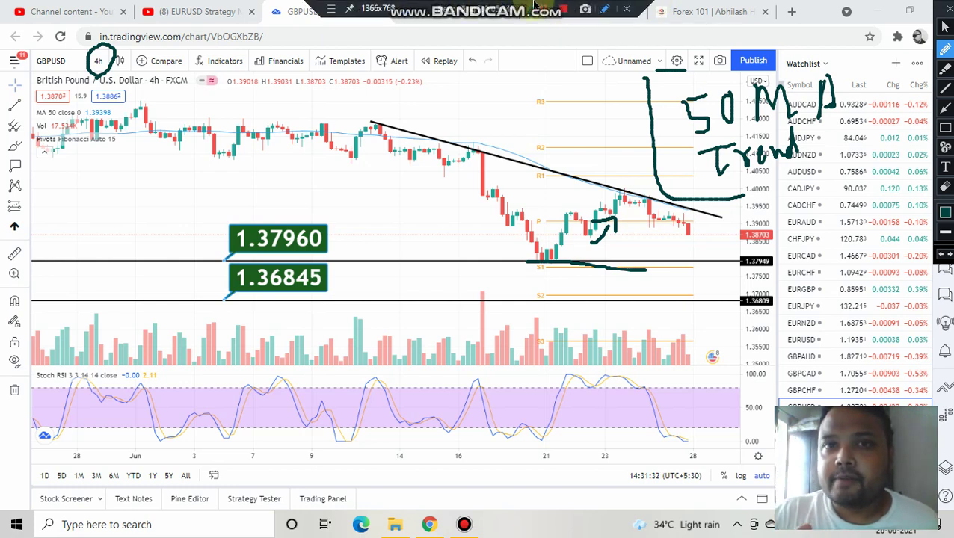
pyautogui.click(946, 213)
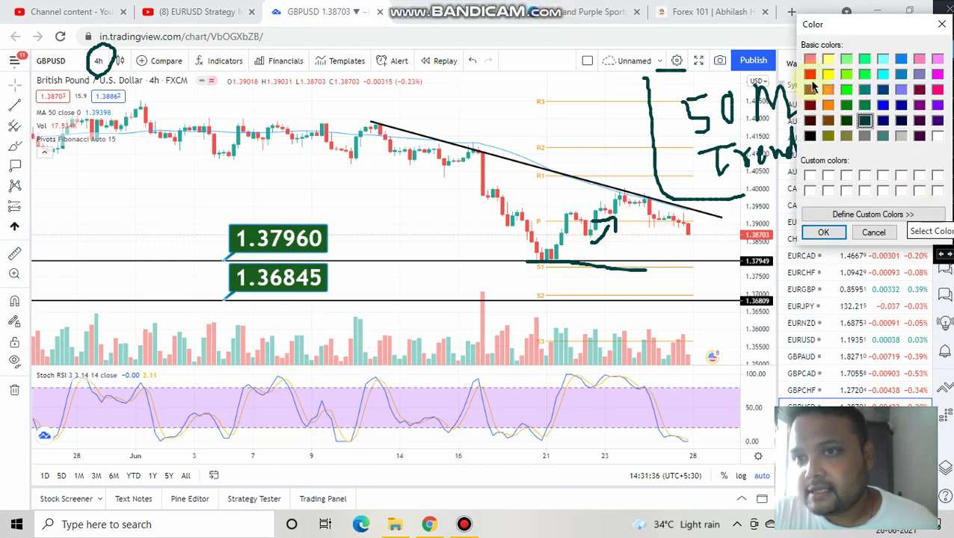
pyautogui.click(810, 74)
pyautogui.click(825, 233)
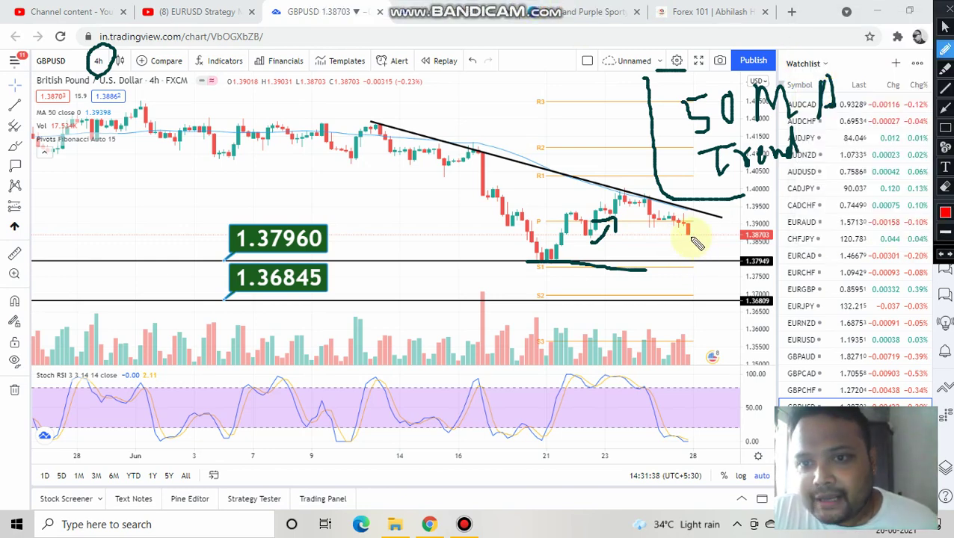
# Draw a red falling stroke from the last candle, trace the 1.37949 support line in red, and handwrite "S1" beneath it
pyautogui.moveTo(687, 231); pyautogui.dragTo(716, 261)
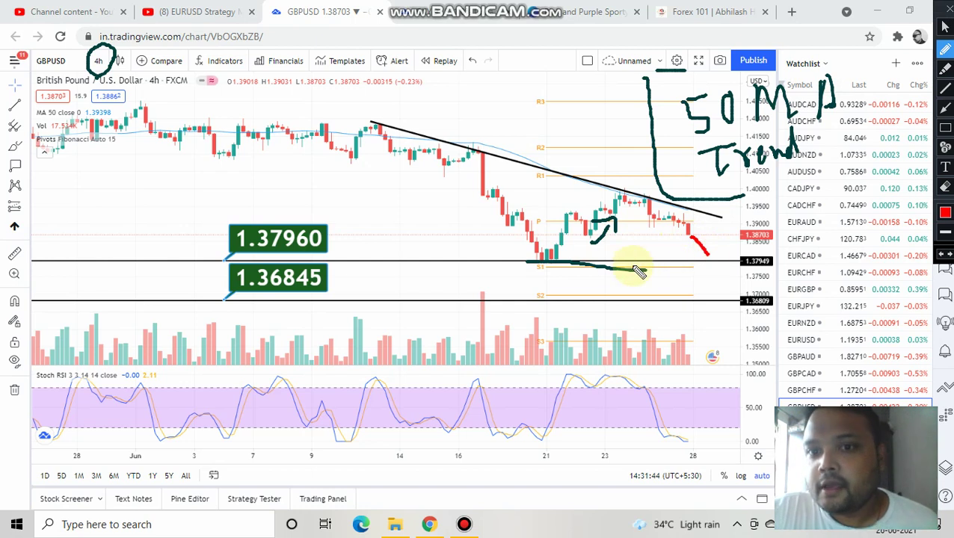
pyautogui.moveTo(626, 262)
pyautogui.mouseDown()
pyautogui.moveTo(725, 259)
pyautogui.moveTo(617, 261)
pyautogui.mouseUp()
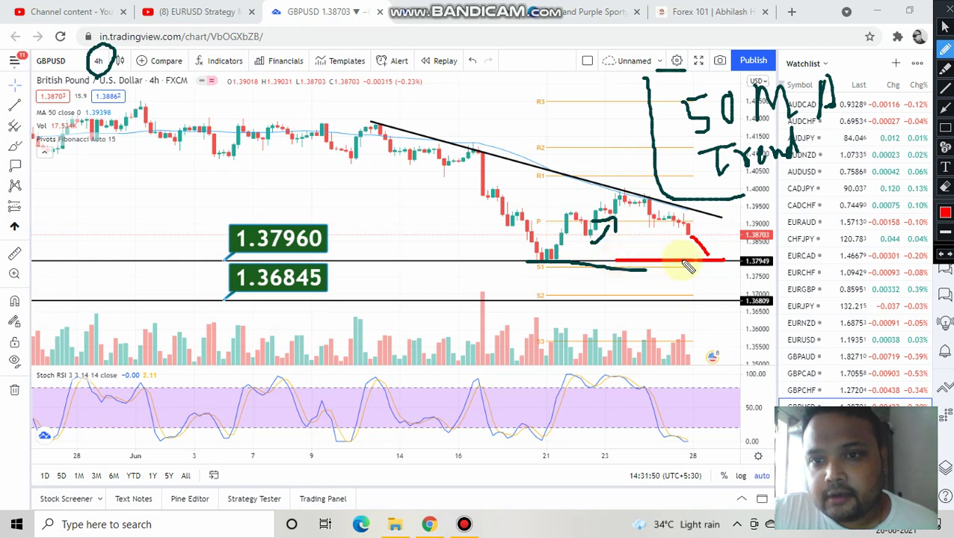
pyautogui.moveTo(696, 270); pyautogui.dragTo(707, 284)
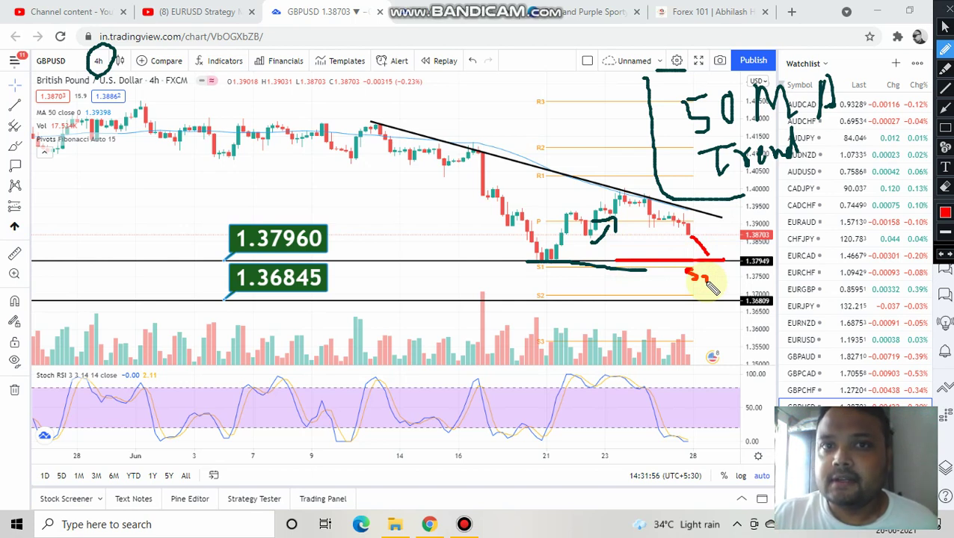
# Draw a red V beside the chart, box the latest volume bars with a vertical line through the Stoch RSI, and add a vertical stroke beside it
pyautogui.moveTo(820, 244)
pyautogui.mouseDown()
pyautogui.moveTo(850, 275)
pyautogui.moveTo(883, 236)
pyautogui.mouseUp()
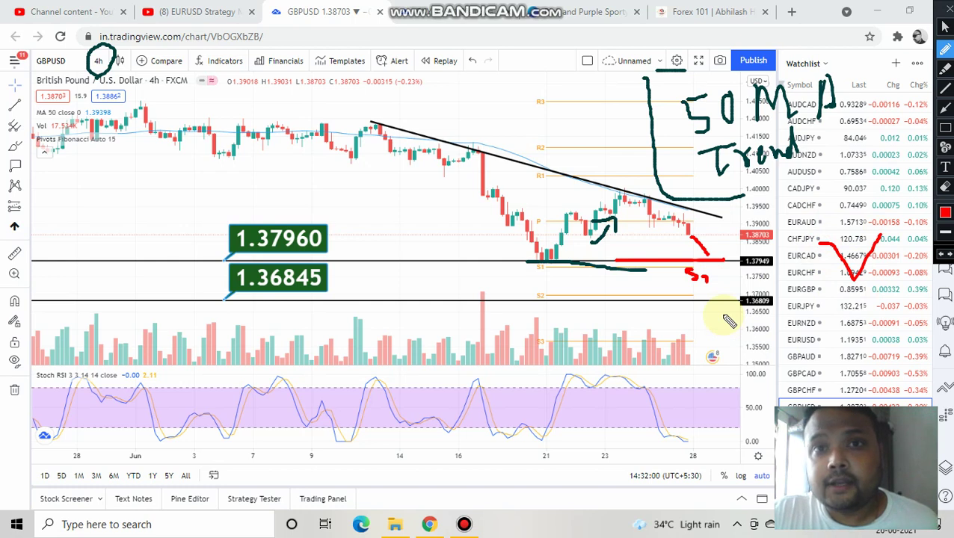
pyautogui.moveTo(696, 351)
pyautogui.mouseDown()
pyautogui.moveTo(694, 457)
pyautogui.moveTo(658, 357)
pyautogui.moveTo(694, 311)
pyautogui.moveTo(675, 341)
pyautogui.mouseUp()
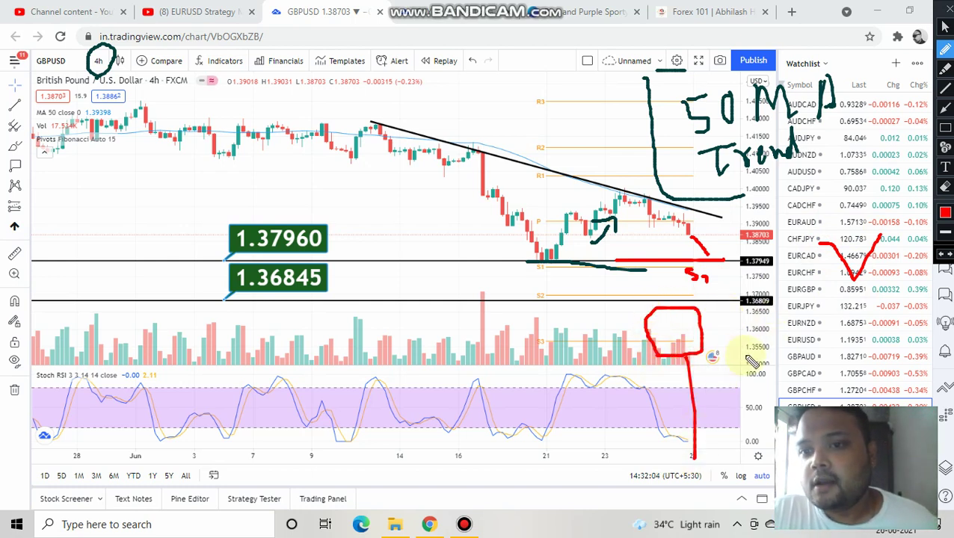
pyautogui.moveTo(745, 357); pyautogui.dragTo(751, 430)
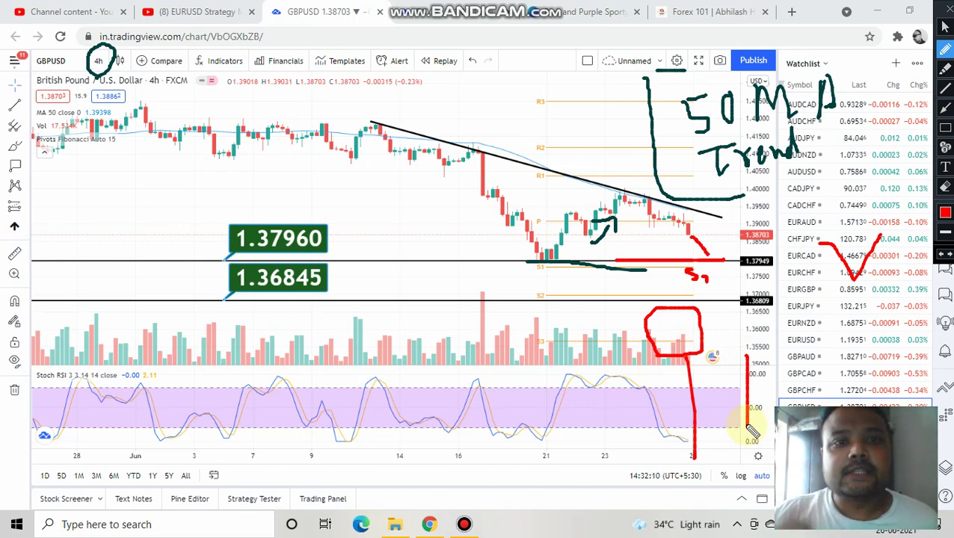
# Circle the 1.37960 label in red, tick the 1.37949 support line, and finish the falling arrow with its head on that line
pyautogui.moveTo(237, 254)
pyautogui.mouseDown()
pyautogui.moveTo(340, 254)
pyautogui.moveTo(196, 228)
pyautogui.moveTo(238, 255)
pyautogui.mouseUp()
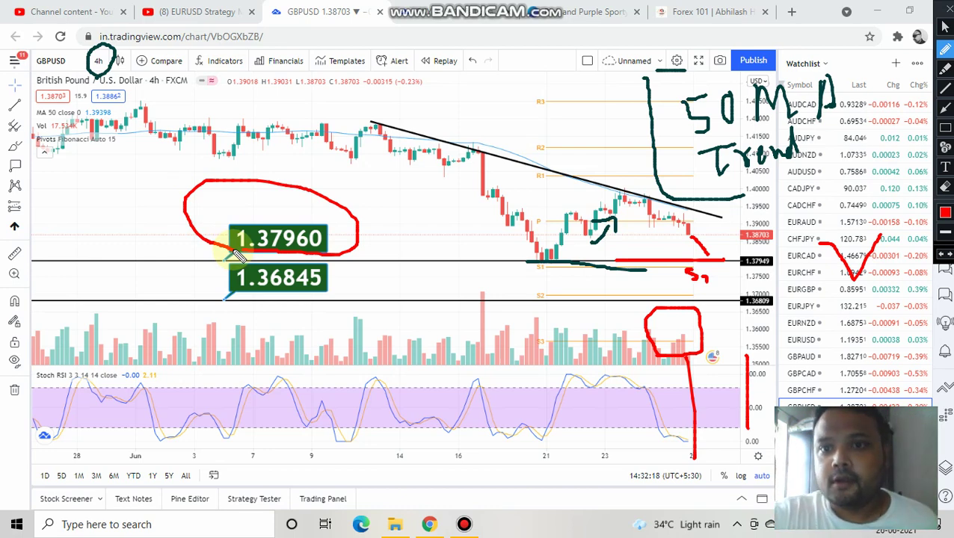
pyautogui.moveTo(675, 266); pyautogui.dragTo(675, 253)
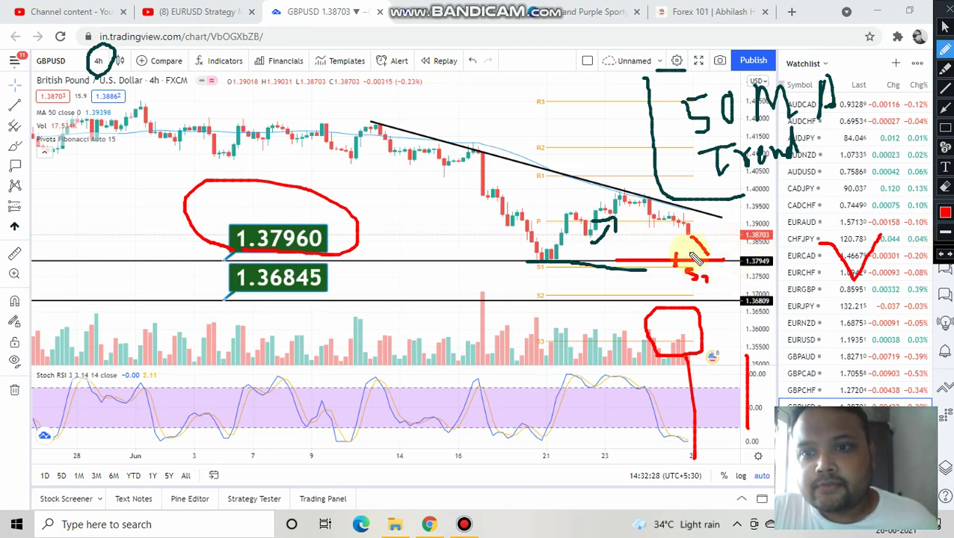
pyautogui.moveTo(688, 260)
pyautogui.mouseDown()
pyautogui.moveTo(718, 256)
pyautogui.moveTo(722, 239)
pyautogui.mouseUp()
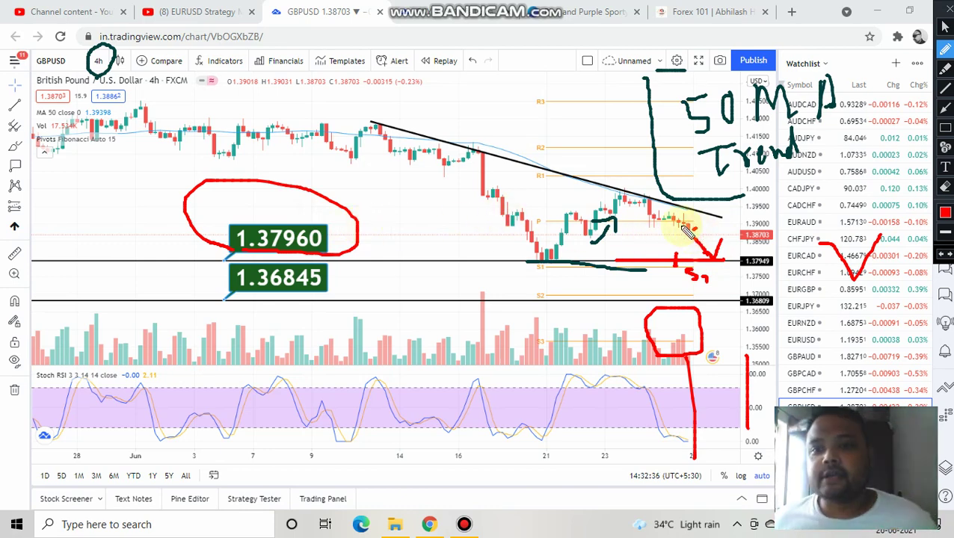
# Circle the latest Stoch RSI low and mark the end of the falling trendline with red strokes
pyautogui.moveTo(684, 430)
pyautogui.mouseDown()
pyautogui.moveTo(671, 451)
pyautogui.moveTo(682, 423)
pyautogui.mouseUp()
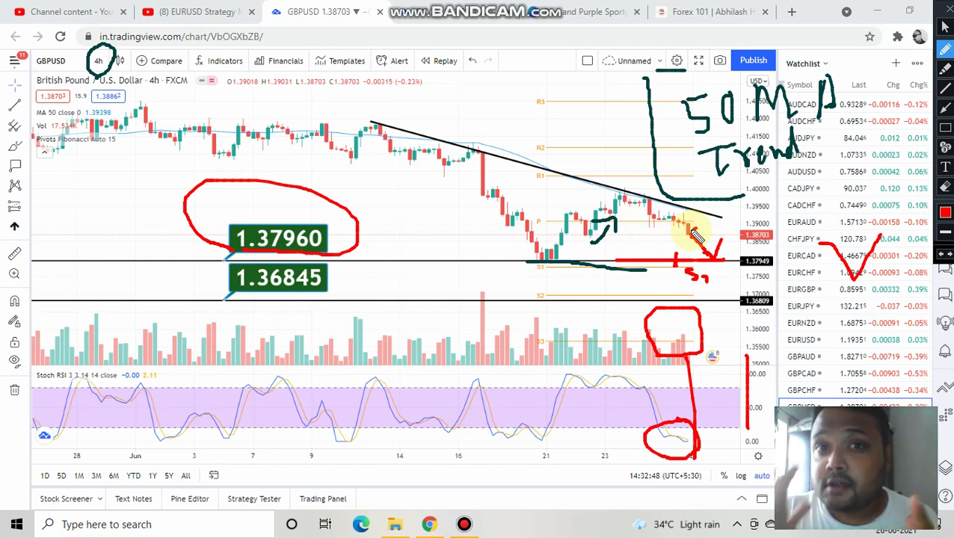
pyautogui.moveTo(695, 235)
pyautogui.mouseDown()
pyautogui.moveTo(684, 204)
pyautogui.moveTo(722, 219)
pyautogui.mouseUp()
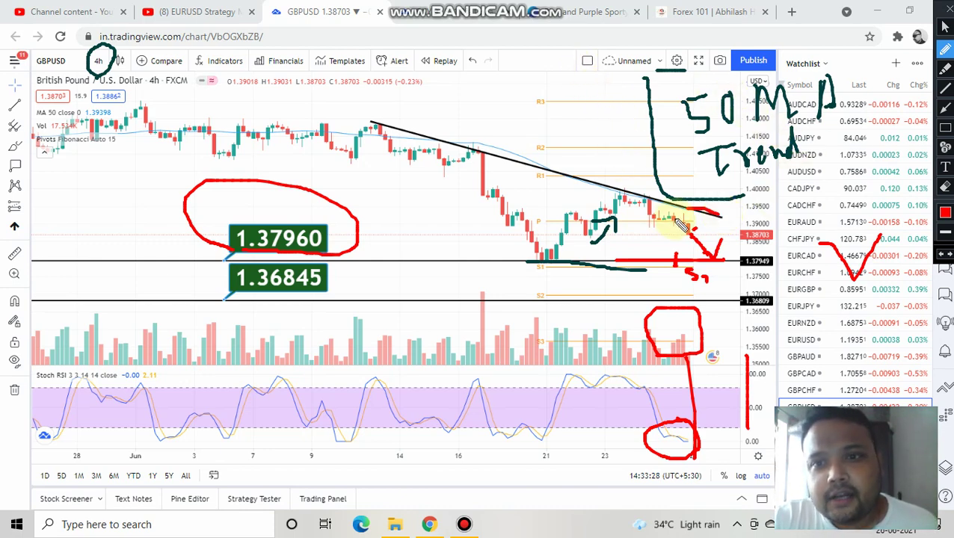
pyautogui.moveTo(679, 209); pyautogui.dragTo(719, 216)
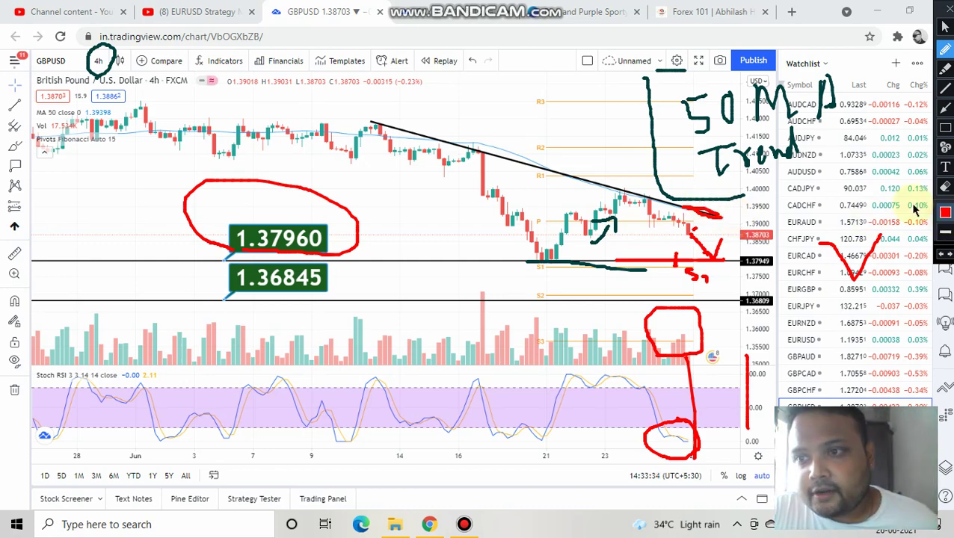
# Set the pen colour to dark green, then mark the trendline near the last candles and the zone along the 1.37949 support line
pyautogui.click(944, 213)
pyautogui.click(846, 120)
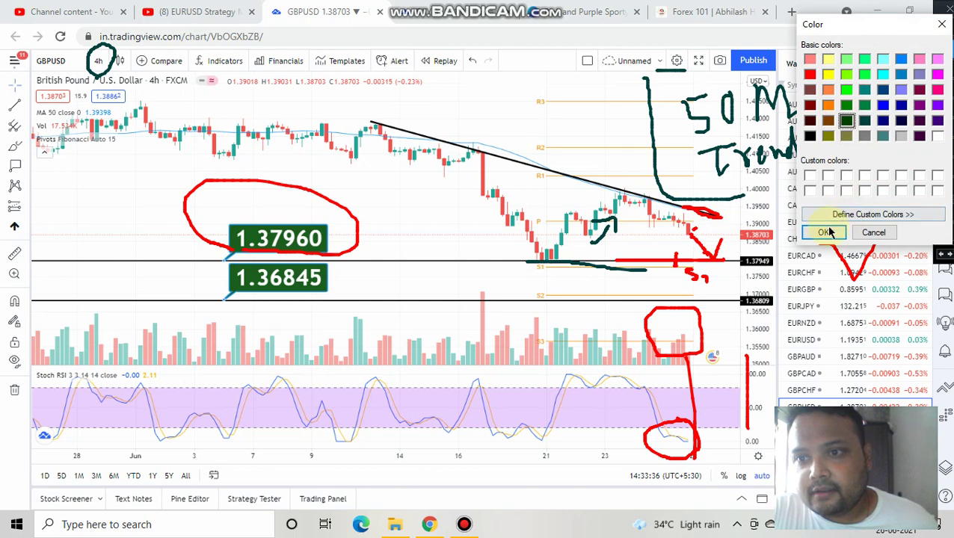
pyautogui.click(823, 232)
pyautogui.moveTo(671, 199); pyautogui.dragTo(681, 207)
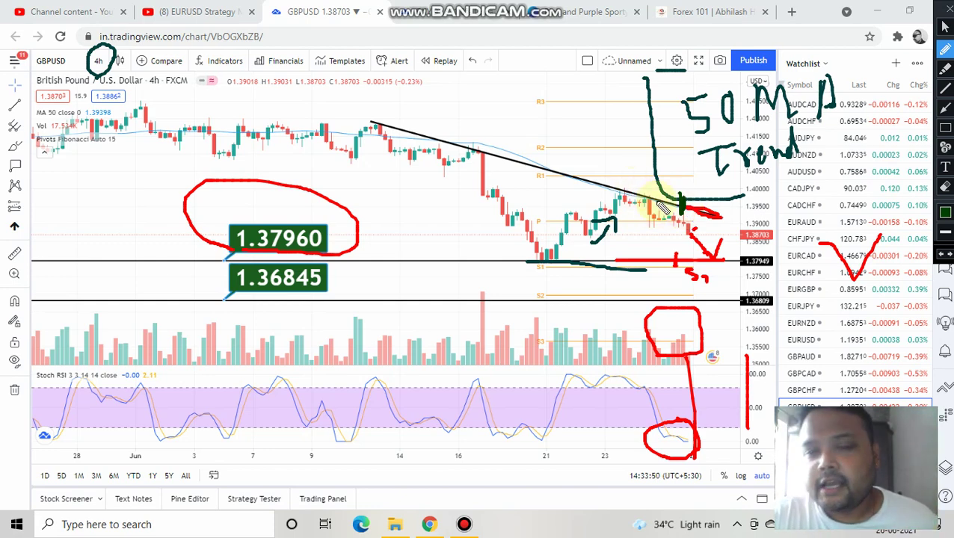
pyautogui.moveTo(618, 257)
pyautogui.mouseDown()
pyautogui.moveTo(703, 256)
pyautogui.moveTo(636, 268)
pyautogui.moveTo(682, 258)
pyautogui.mouseUp()
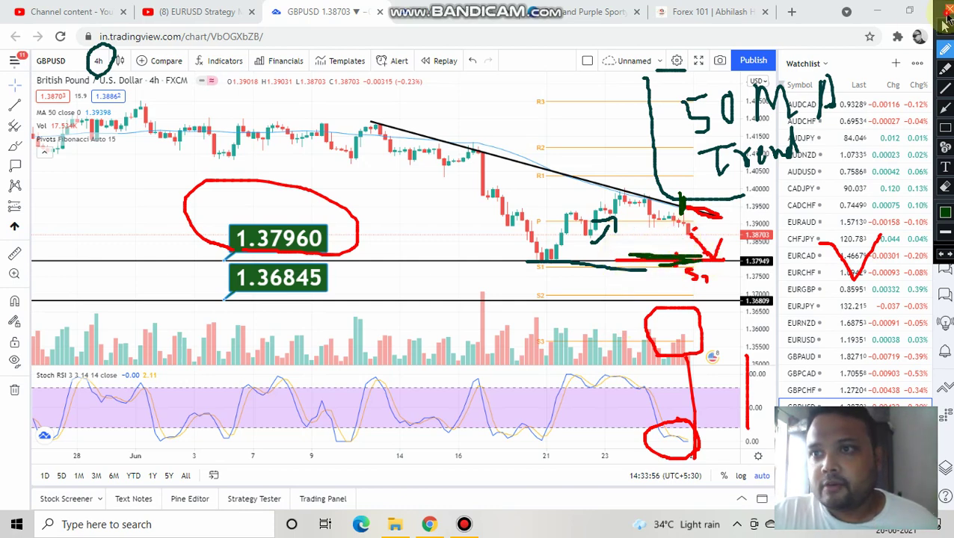
# Clear the annotations and switch to the daily U.S. Dollar Currency Index (DXY) chart
pyautogui.click(945, 22)
pyautogui.press('F5')
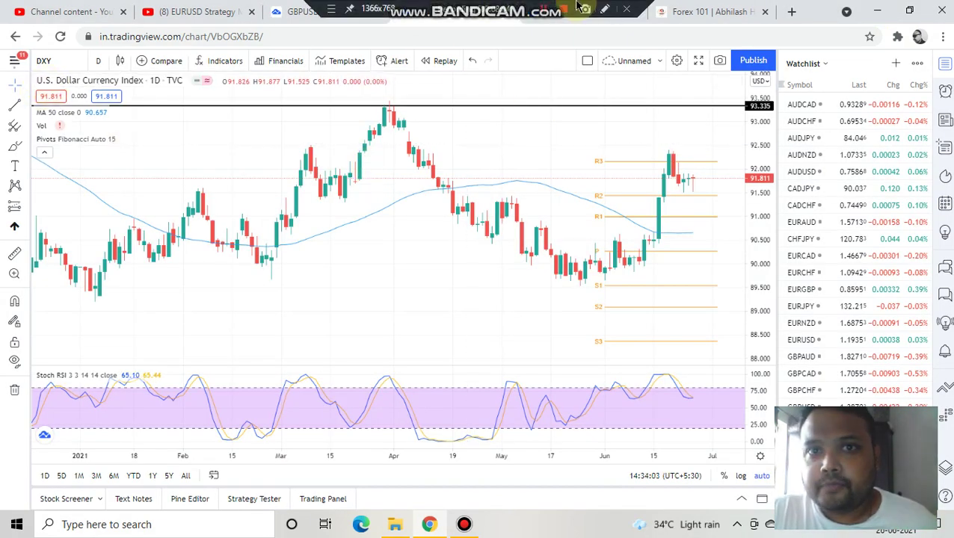
# Turn on freehand annotation, circle the latest DXY candles, draw a rising arrow beside them, and trace the 93.335 resistance line
pyautogui.click(603, 10)
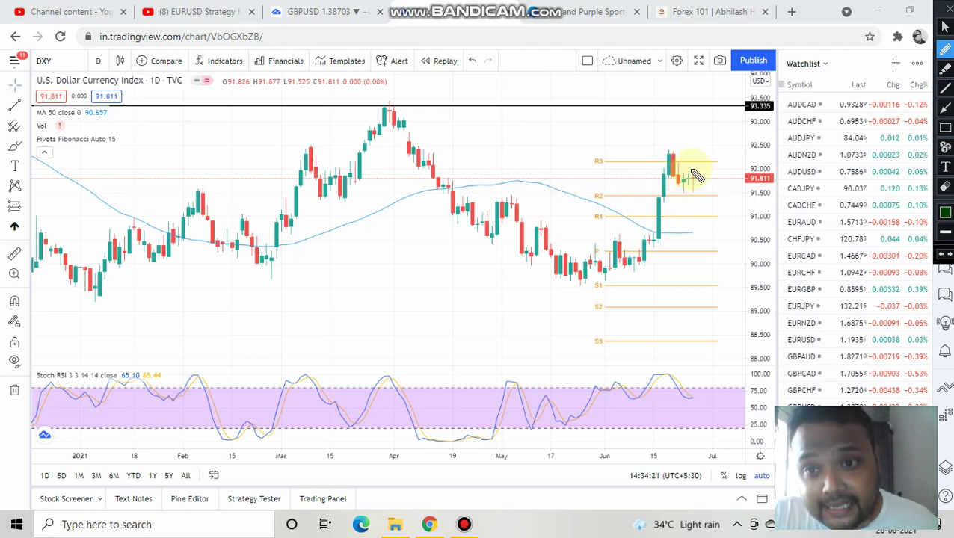
pyautogui.moveTo(689, 167)
pyautogui.mouseDown()
pyautogui.moveTo(674, 181)
pyautogui.moveTo(681, 200)
pyautogui.moveTo(707, 199)
pyautogui.moveTo(701, 173)
pyautogui.mouseUp()
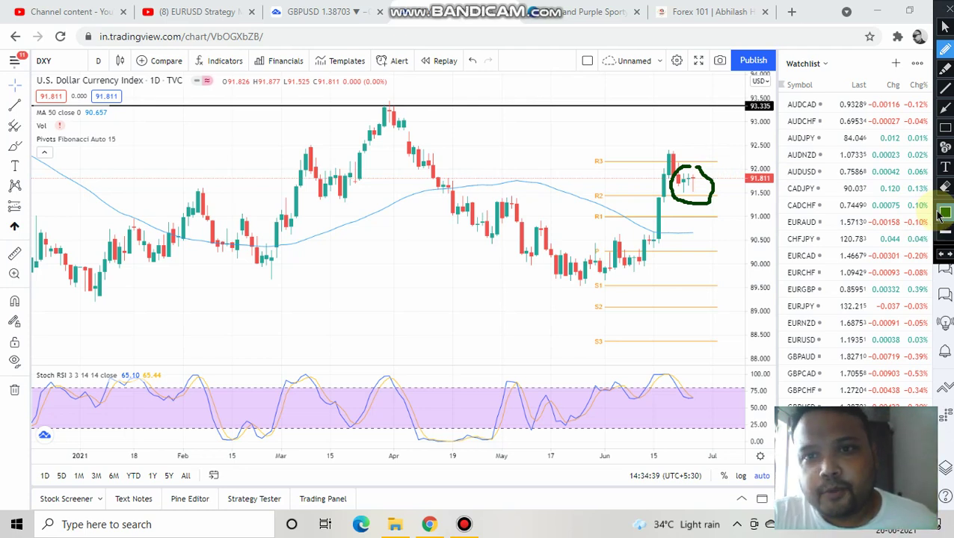
pyautogui.moveTo(719, 196)
pyautogui.mouseDown()
pyautogui.moveTo(730, 150)
pyautogui.moveTo(722, 142)
pyautogui.moveTo(745, 159)
pyautogui.mouseUp()
pyautogui.moveTo(653, 108); pyautogui.dragTo(737, 107)
# Handwrite "93.35" in the upper middle of the DXY chart and circle it
pyautogui.moveTo(498, 149)
pyautogui.mouseDown()
pyautogui.moveTo(464, 153)
pyautogui.moveTo(503, 187)
pyautogui.mouseUp()
pyautogui.moveTo(512, 123)
pyautogui.mouseDown()
pyautogui.moveTo(525, 149)
pyautogui.moveTo(565, 149)
pyautogui.moveTo(590, 122)
pyautogui.moveTo(596, 148)
pyautogui.mouseUp()
pyautogui.moveTo(583, 192)
pyautogui.mouseDown()
pyautogui.moveTo(464, 134)
pyautogui.moveTo(558, 206)
pyautogui.moveTo(574, 203)
pyautogui.mouseUp()
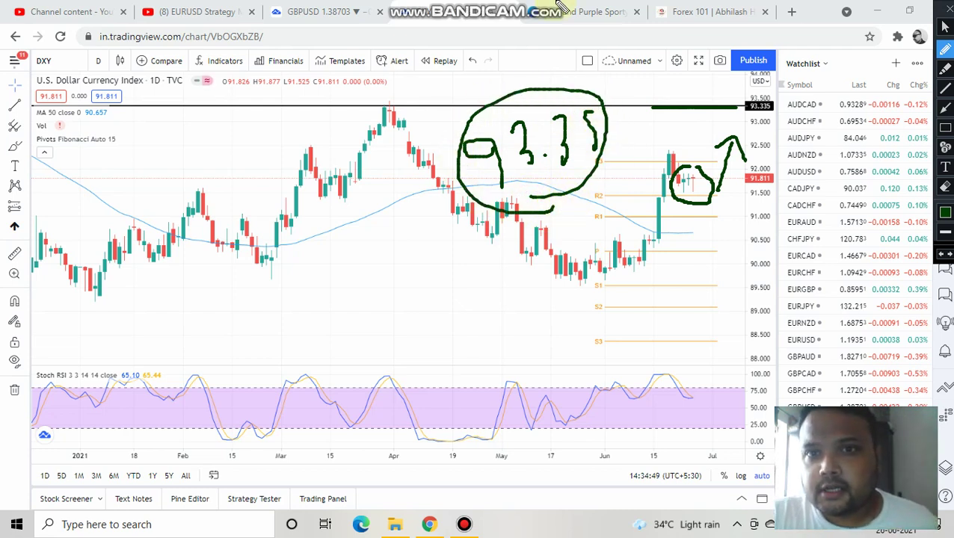
# Draw a large downward arrow below the late-March DXY candles
pyautogui.moveTo(562, 6)
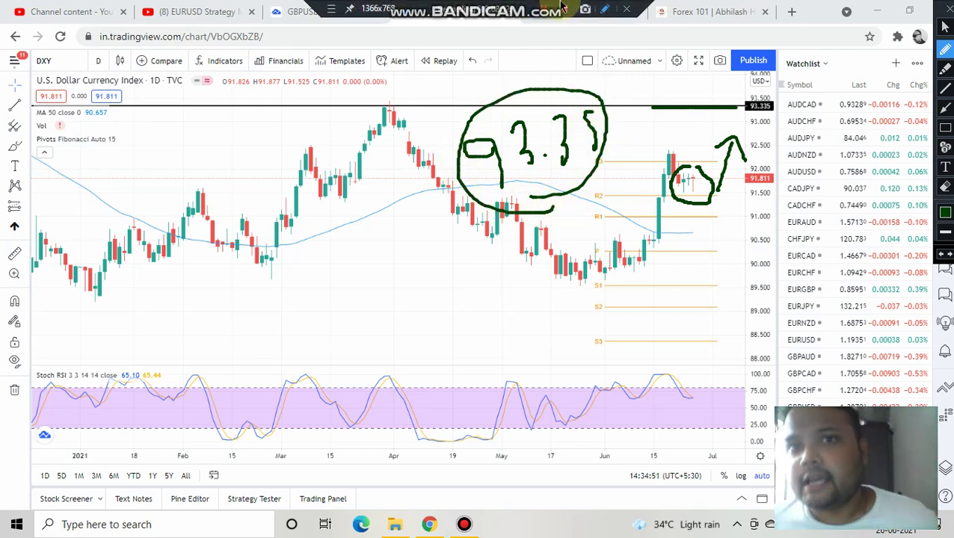
pyautogui.moveTo(358, 198); pyautogui.dragTo(357, 286)
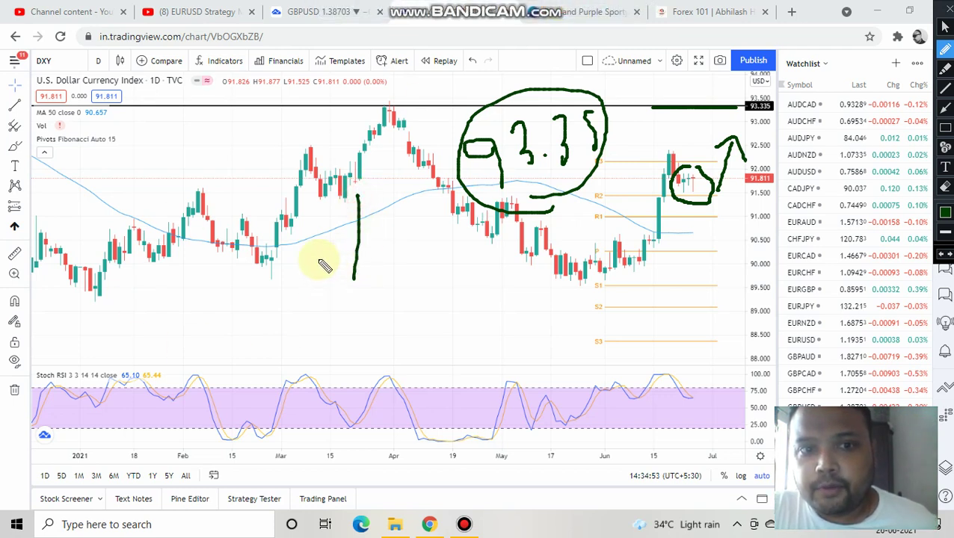
pyautogui.moveTo(319, 260); pyautogui.dragTo(392, 263)
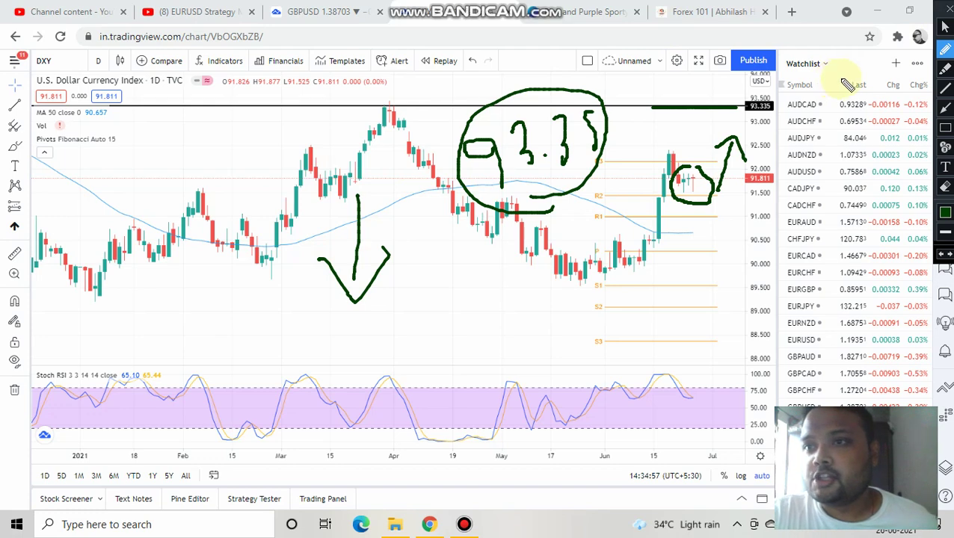
# Clear the DXY annotations and return to the GBPUSD 4-hour chart
pyautogui.click(945, 26)
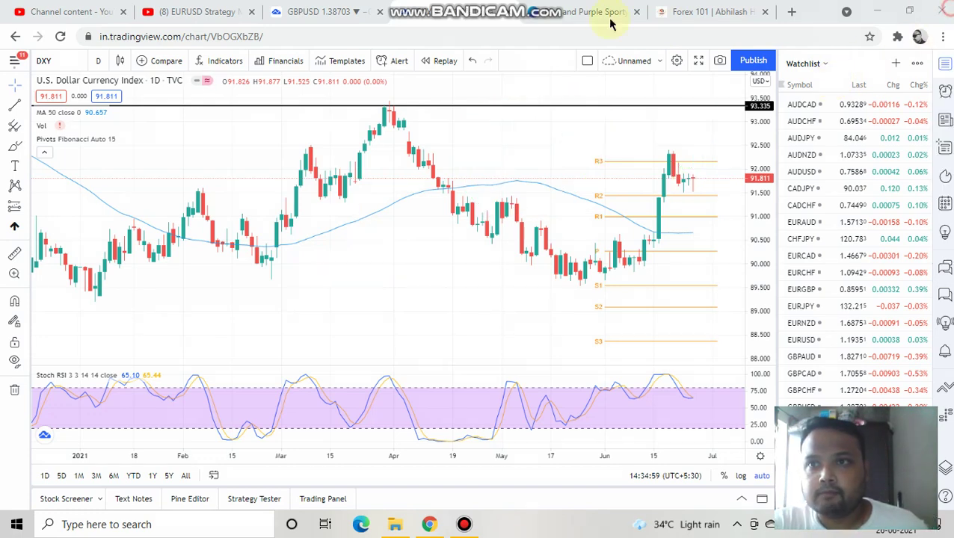
pyautogui.click(326, 7)
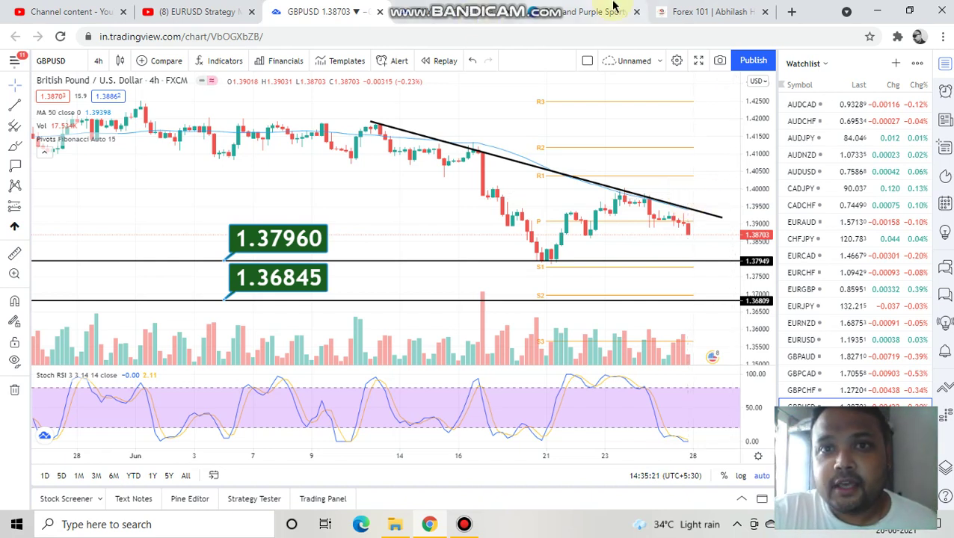
pyautogui.moveTo(614, 6)
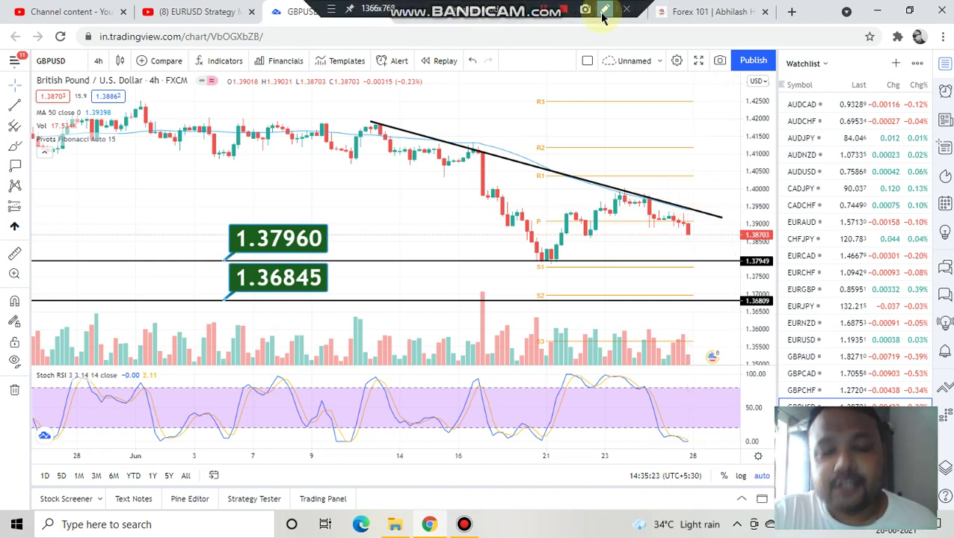